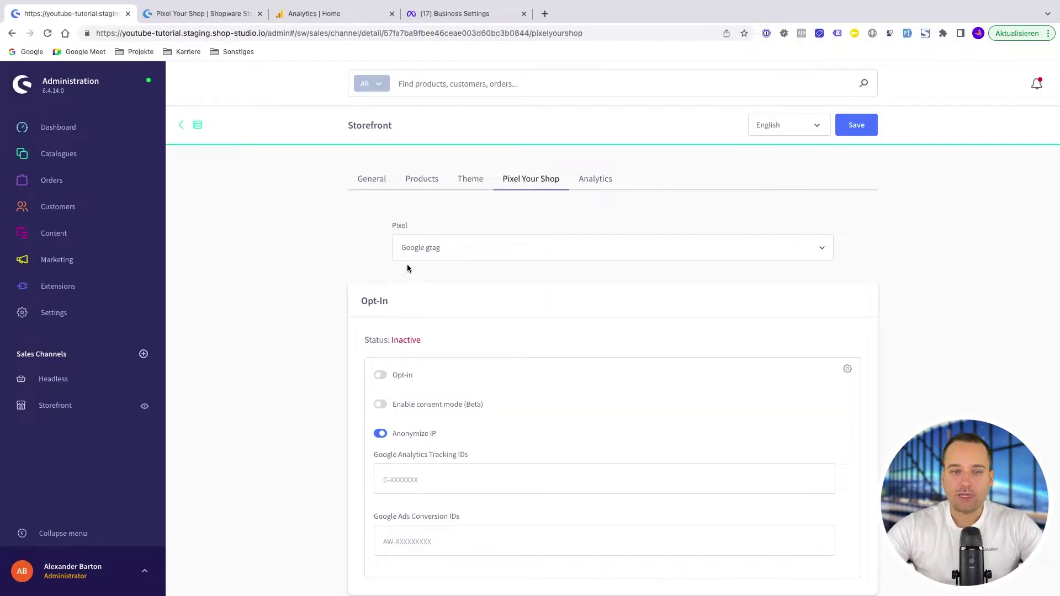
Review the available pixel types and the opt-in and event settings offered for Google gtag
left_click(457, 253)
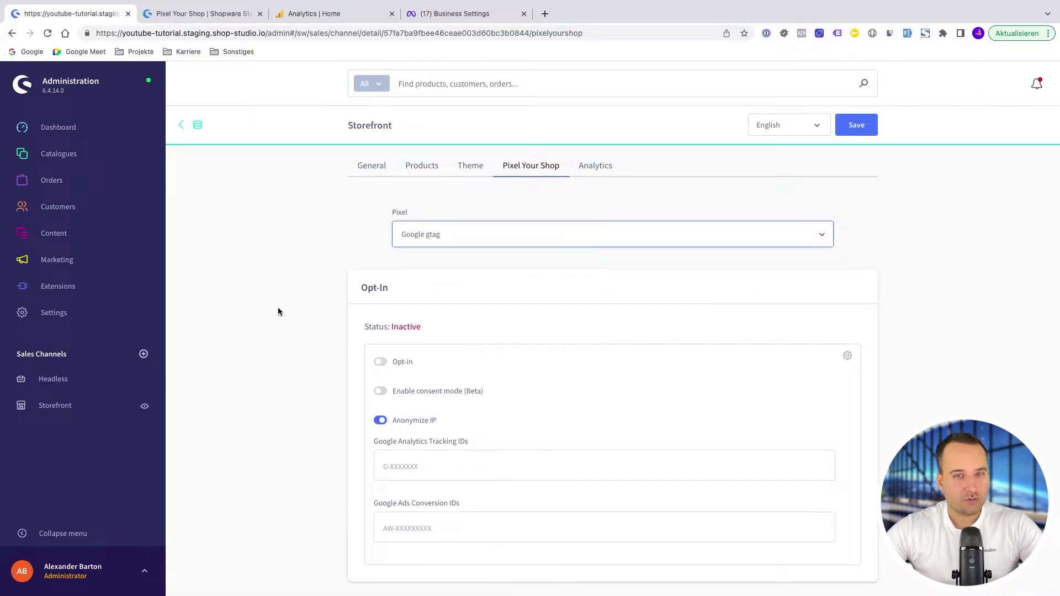
scroll(278, 311, "down", 4)
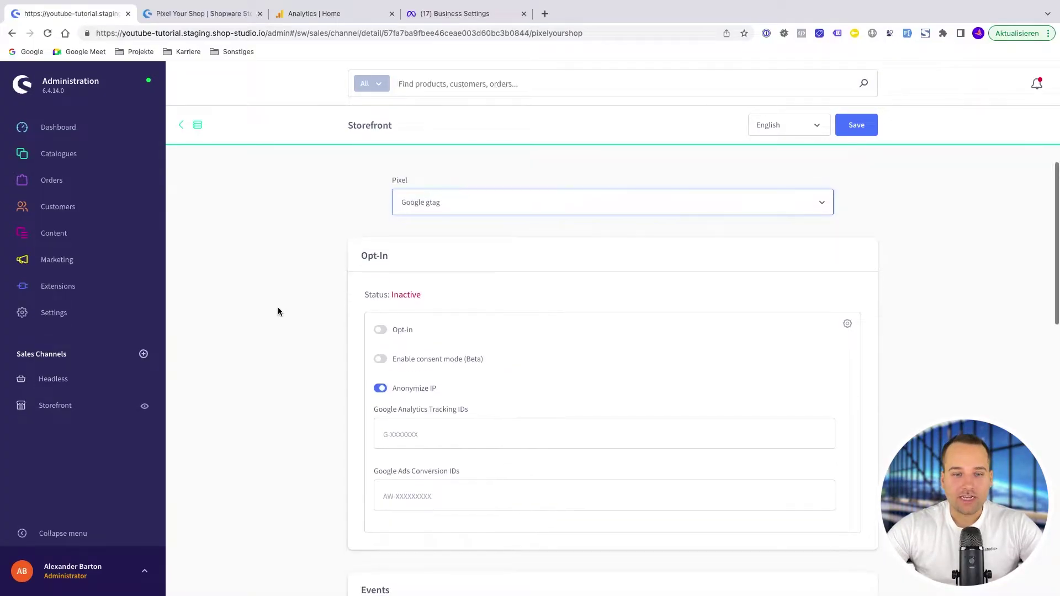
scroll(279, 313, "down", 4)
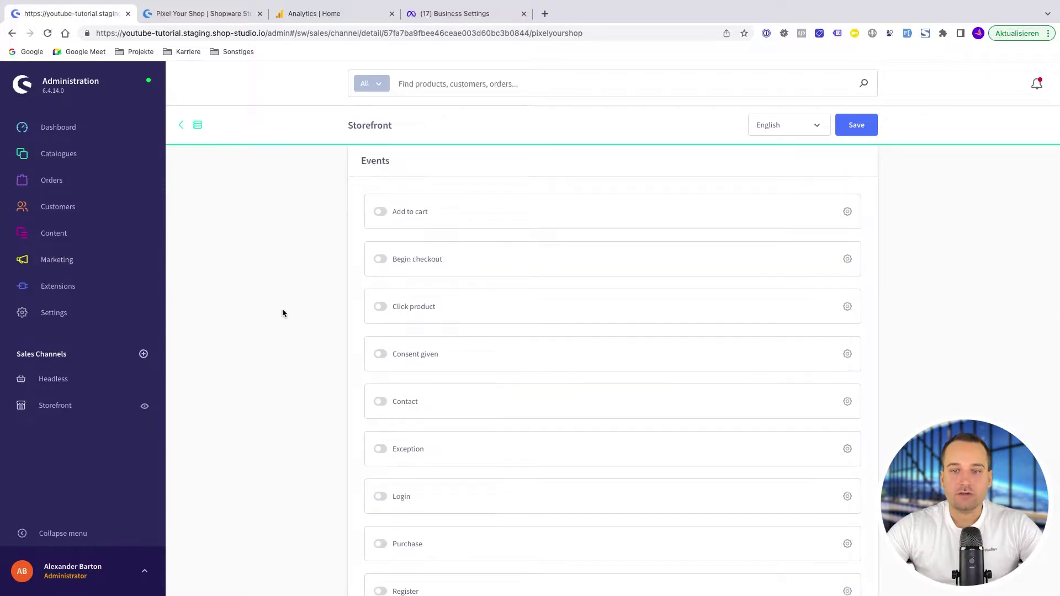
scroll(454, 227, "up", 8)
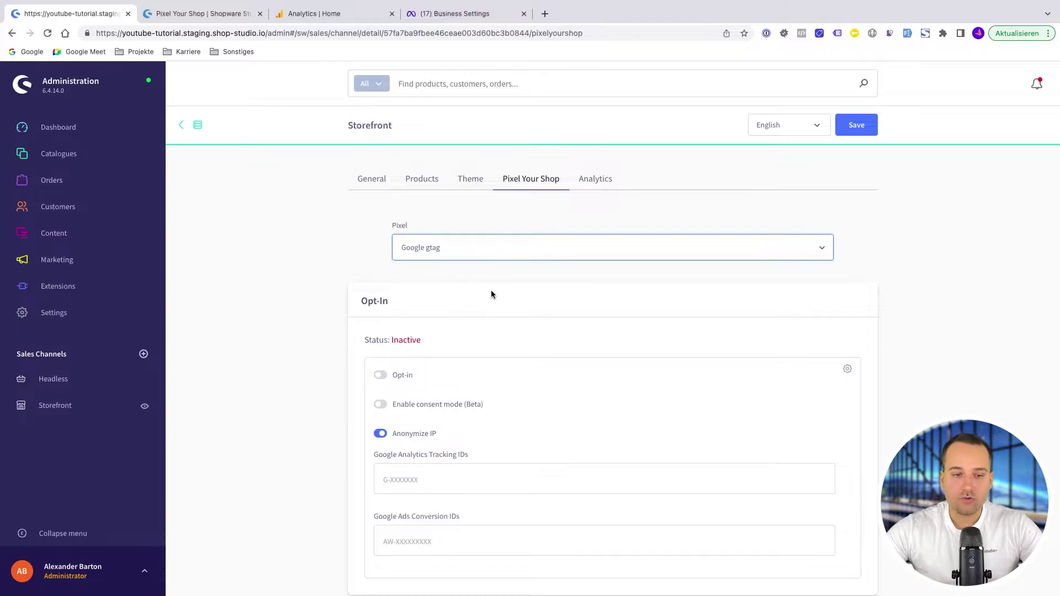
Examine the Google gtag code of the Add to cart event, including its product variables, and close its settings
scroll(492, 294, "down", 7)
left_click(847, 276)
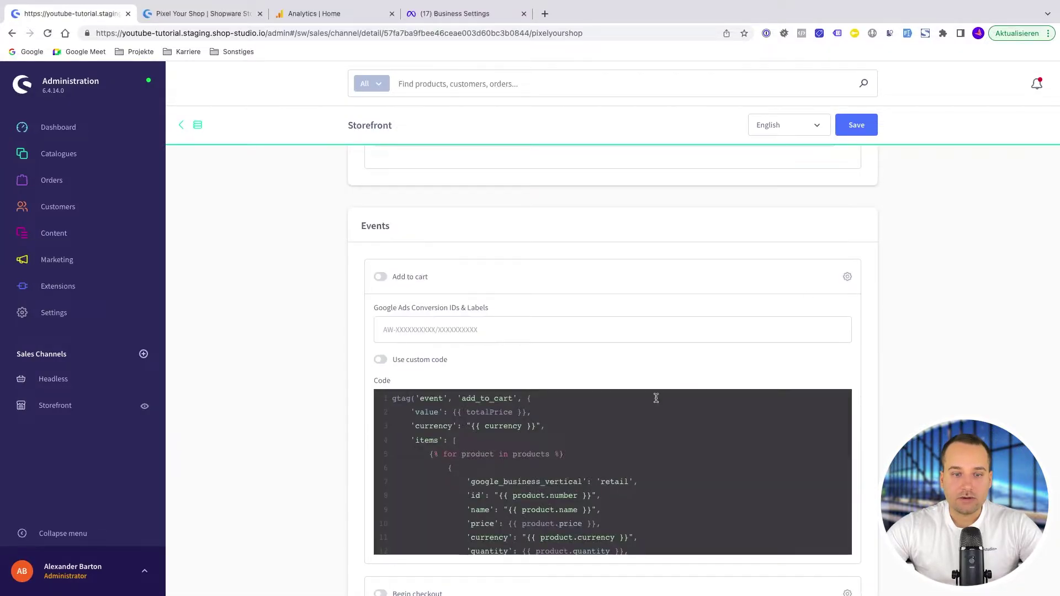
scroll(650, 460, "down", 10)
scroll(650, 461, "up", 6)
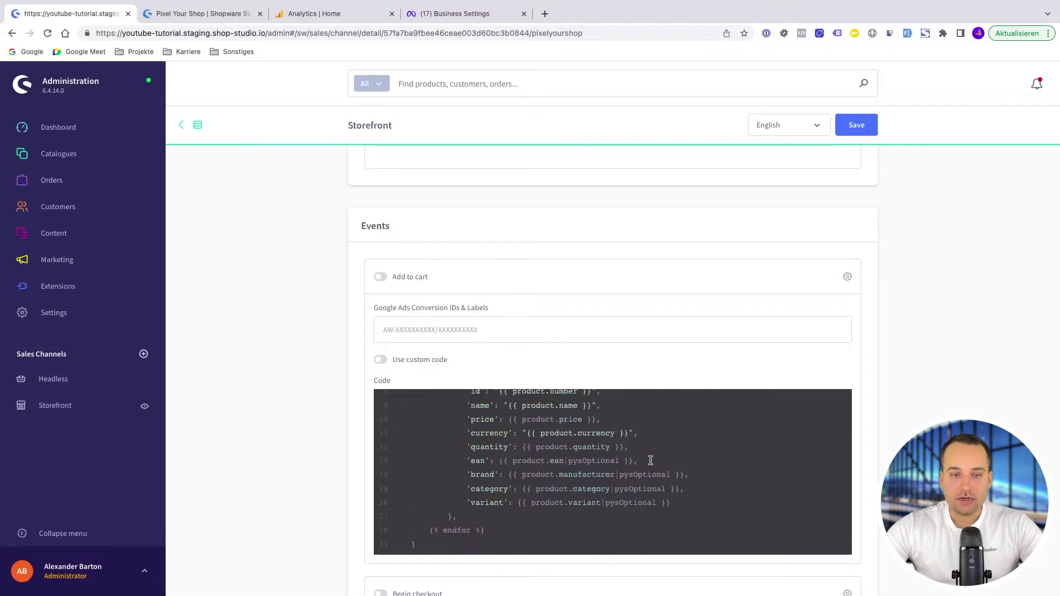
scroll(650, 460, "up", 3)
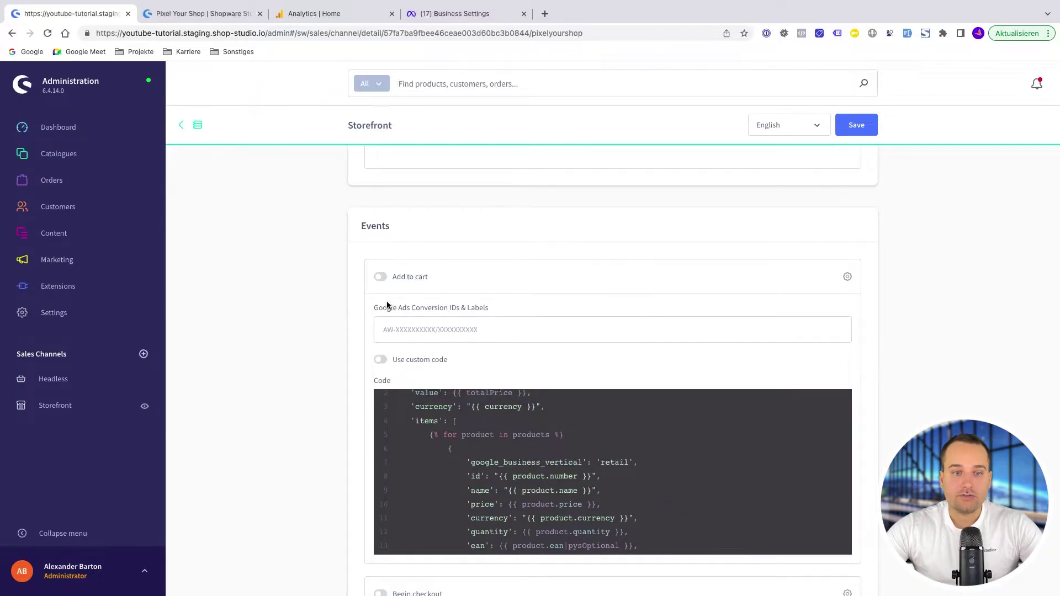
scroll(553, 488, "down", 1)
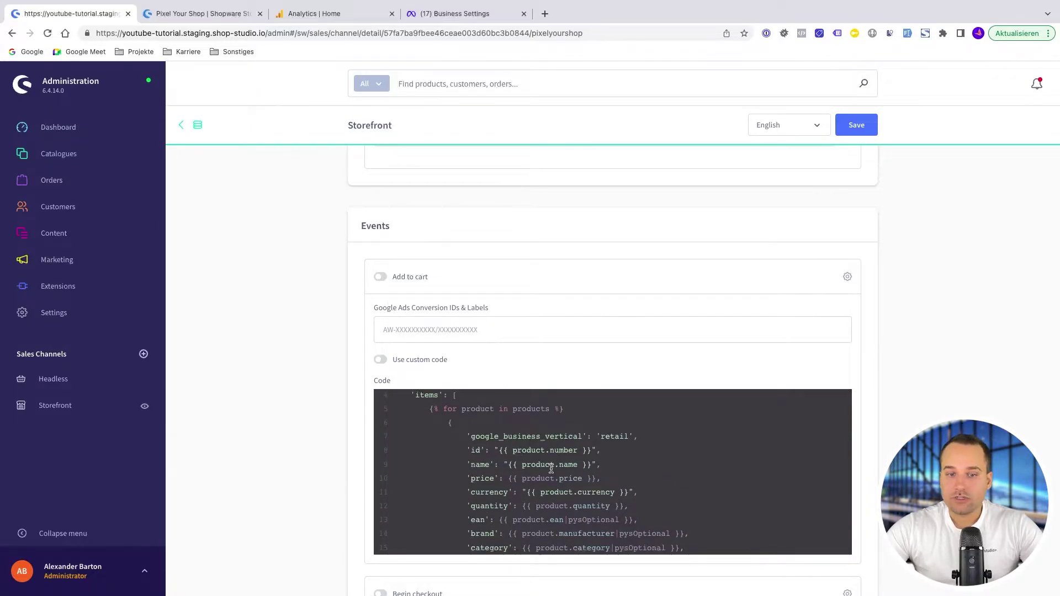
scroll(444, 419, "up", 1)
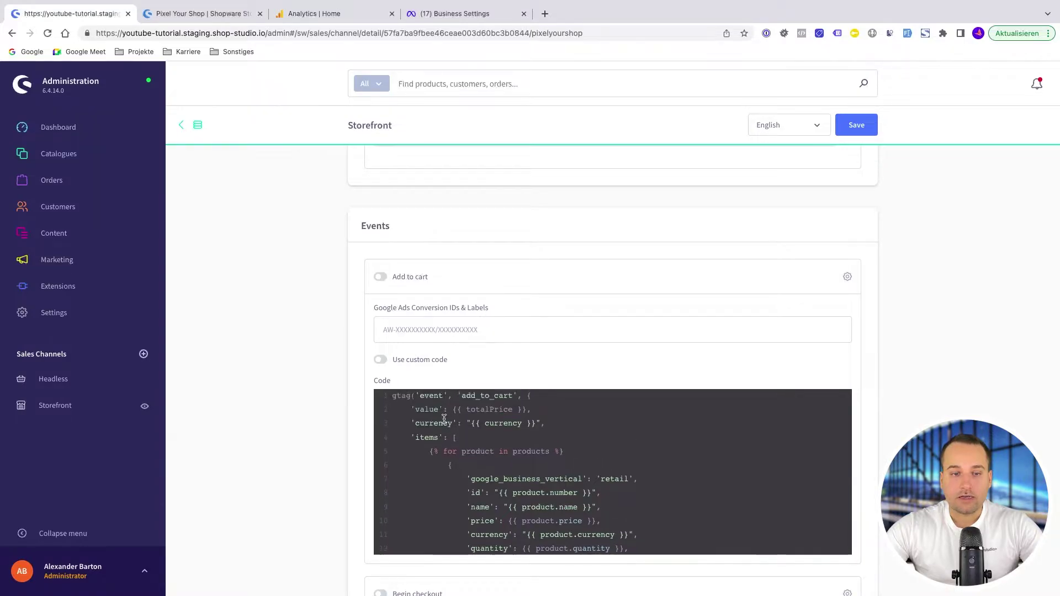
scroll(545, 462, "down", 2)
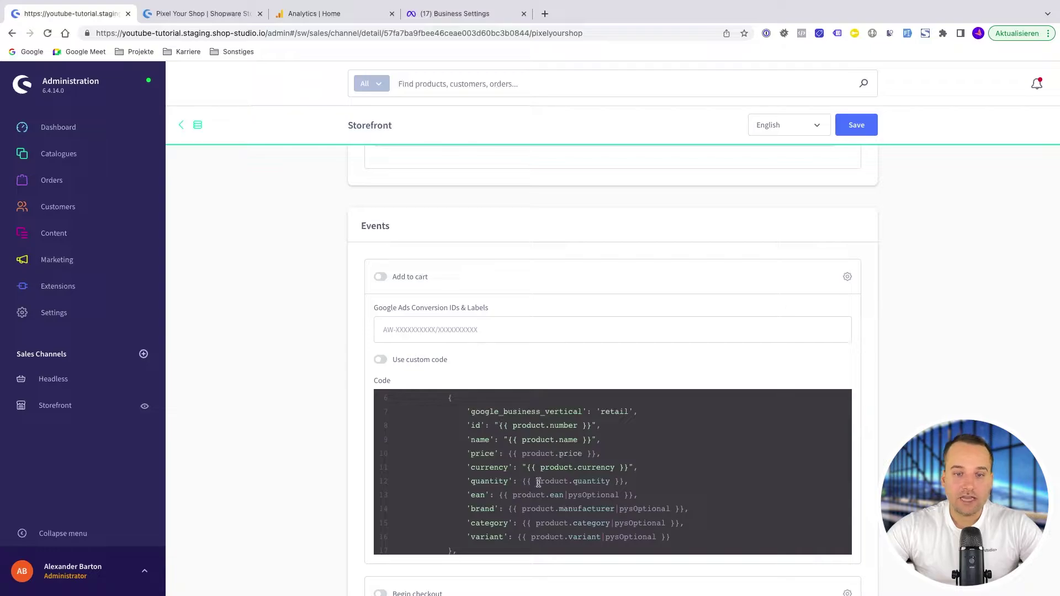
scroll(563, 491, "down", 2)
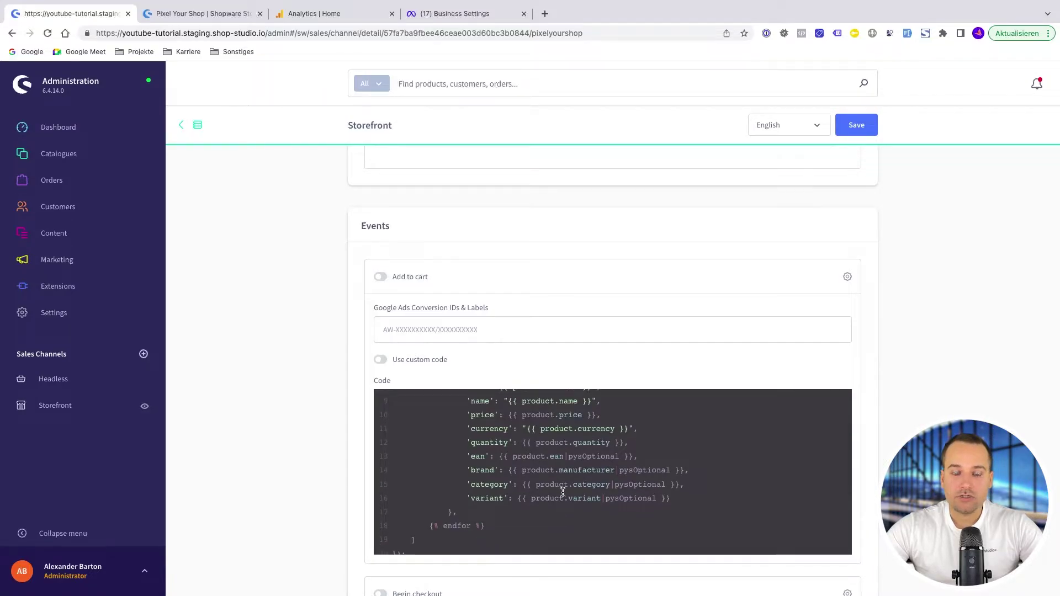
left_click(848, 277)
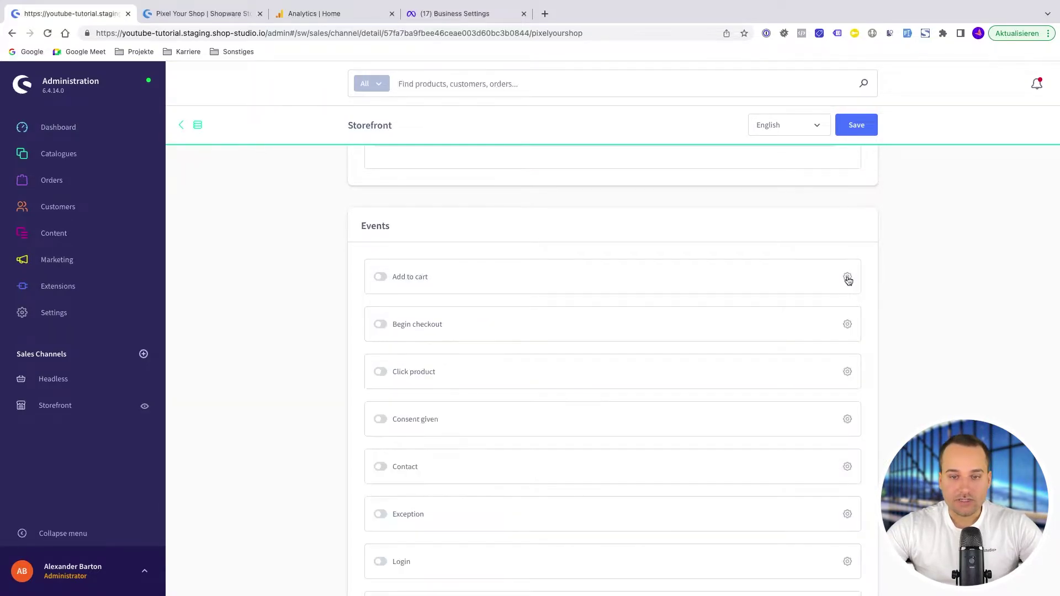
Examine the Google gtag code of the Search event and close its settings
scroll(833, 391, "down", 7)
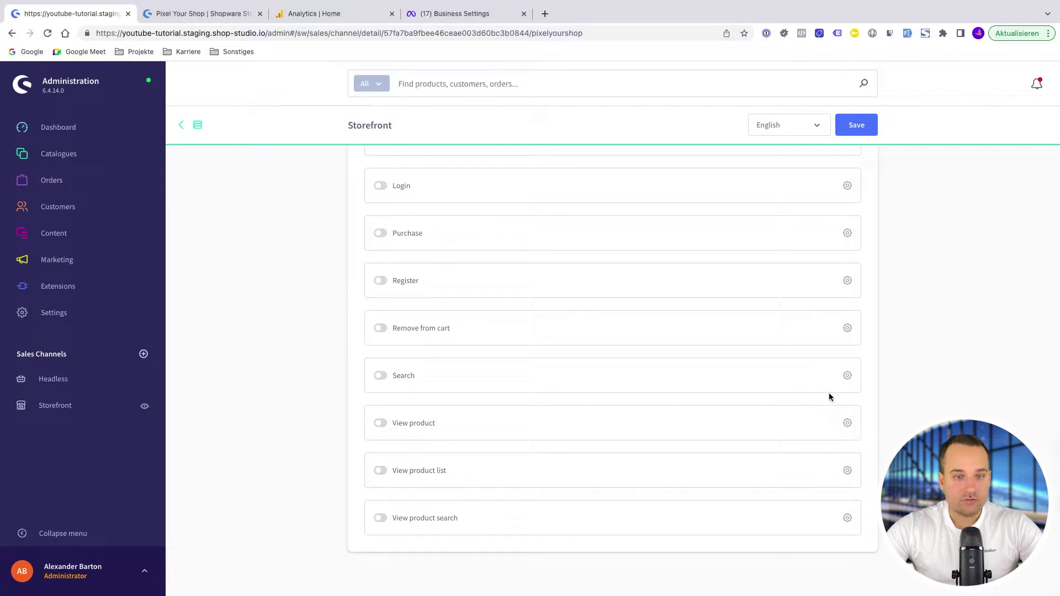
left_click(846, 377)
scroll(823, 431, "down", 2)
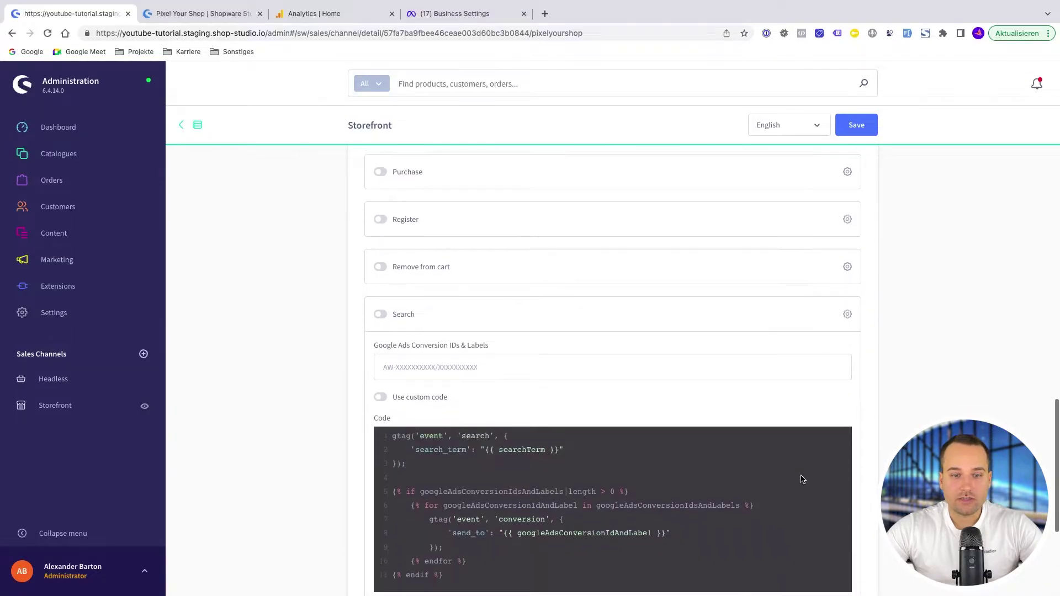
scroll(800, 475, "up", 1)
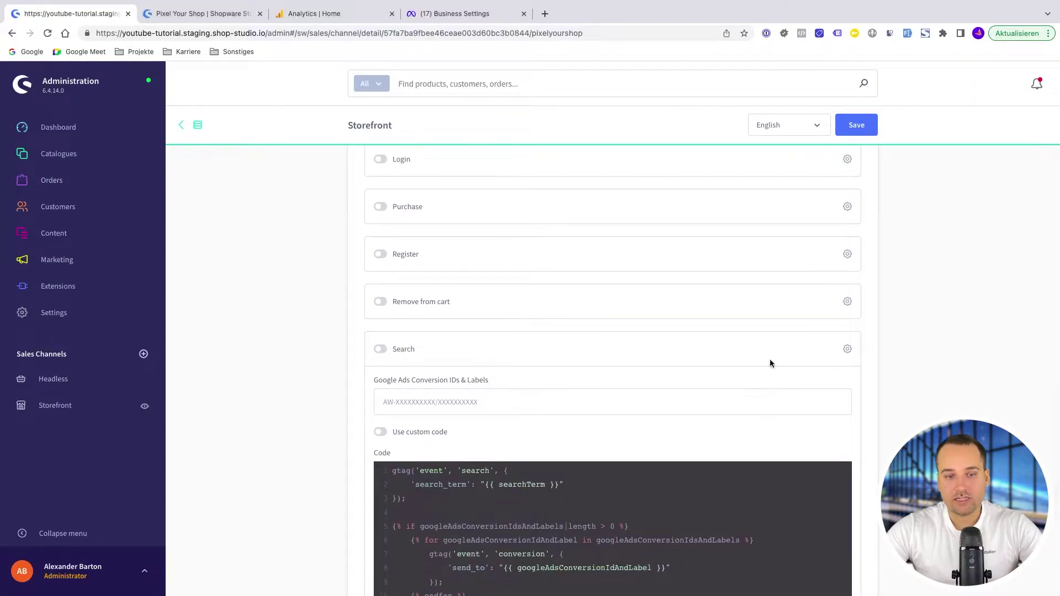
left_click(847, 347)
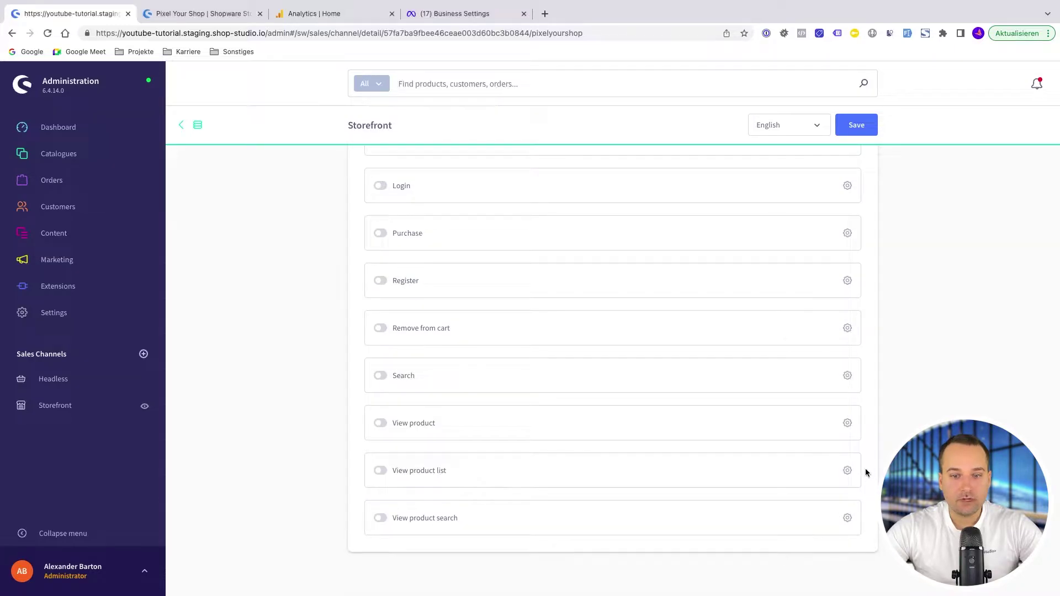
Examine the Google gtag code of the View product list event and close its settings
left_click(847, 470)
scroll(811, 485, "down", 6)
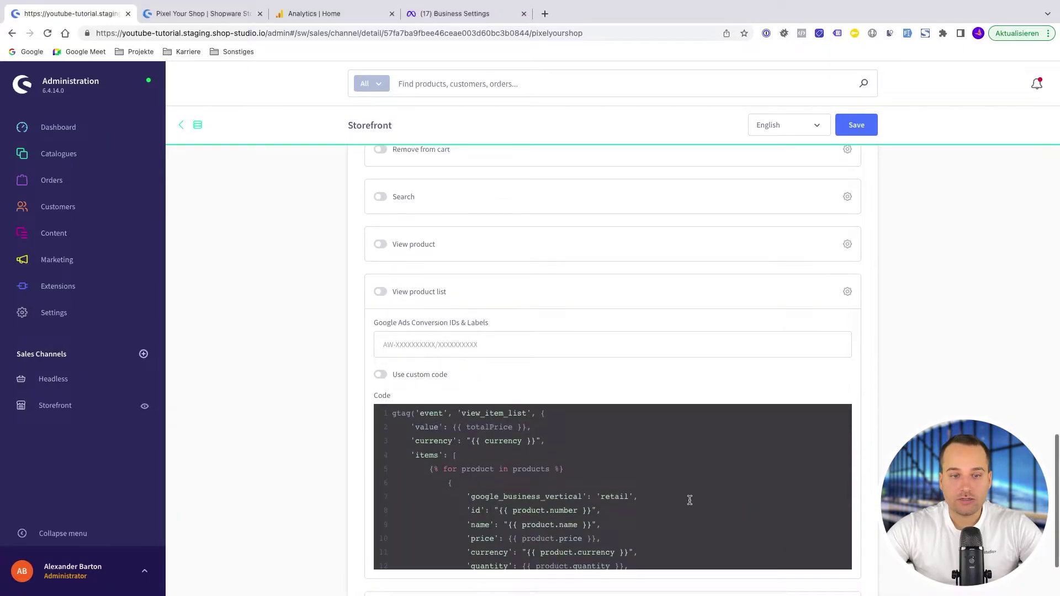
scroll(689, 500, "down", 5)
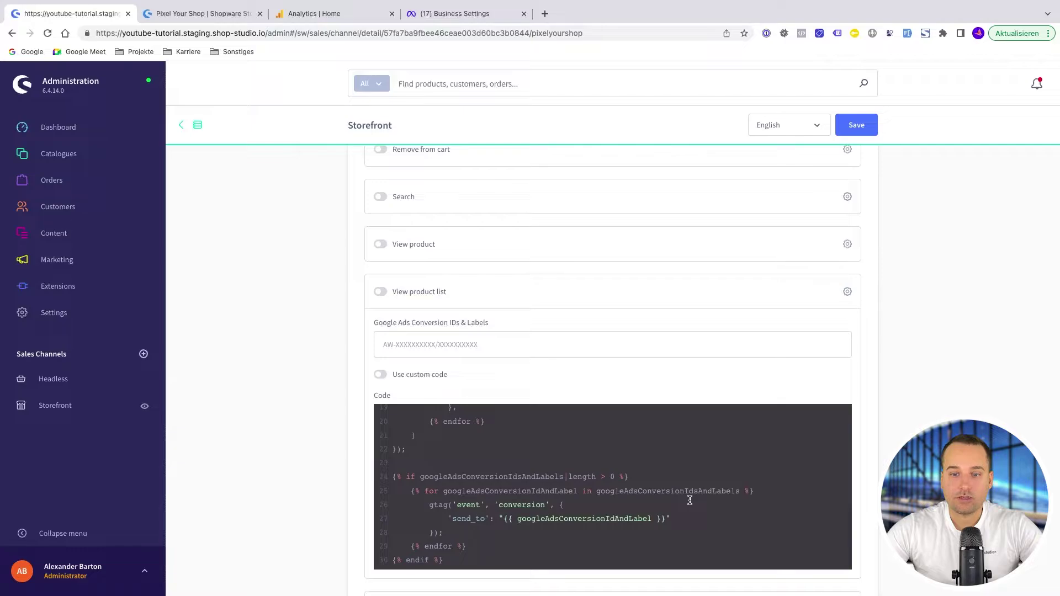
scroll(745, 489, "up", 5)
left_click(847, 292)
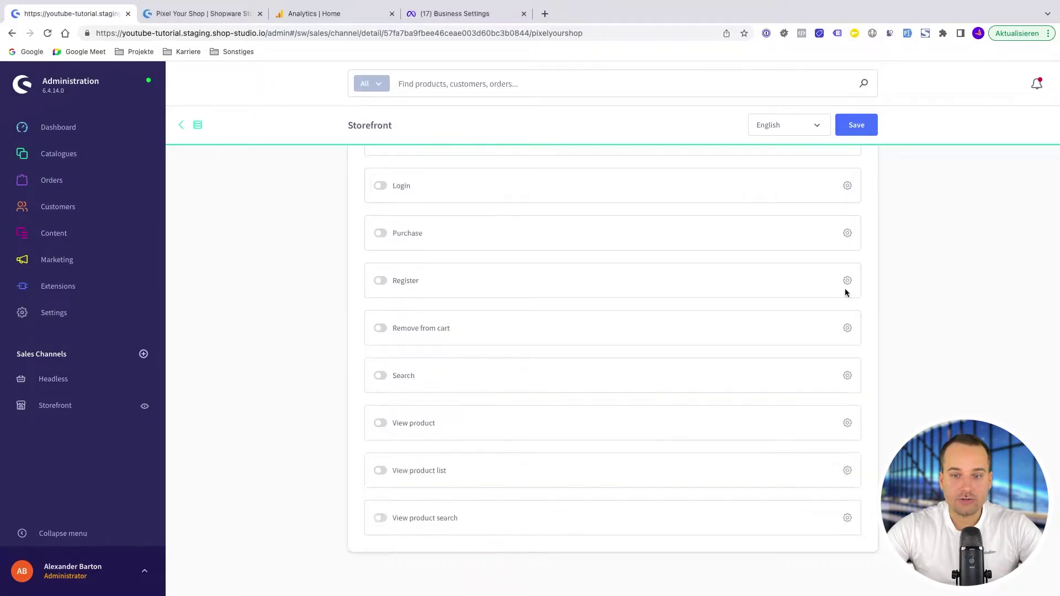
Select the Facebook pixel and examine the code of its Add to cart event
scroll(607, 276, "up", 15)
left_click(483, 250)
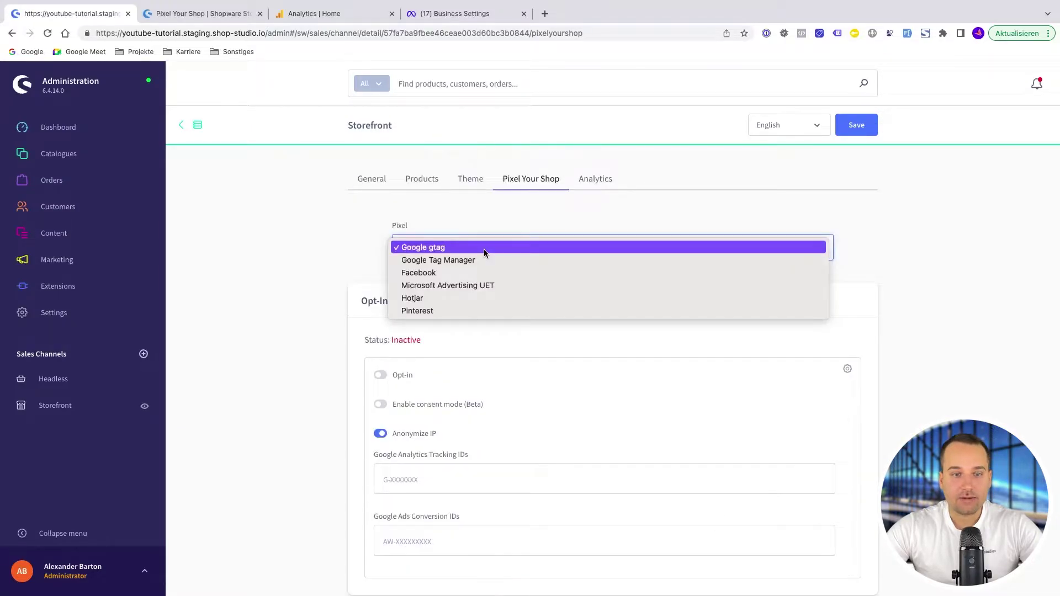
left_click(464, 279)
scroll(710, 300, "down", 5)
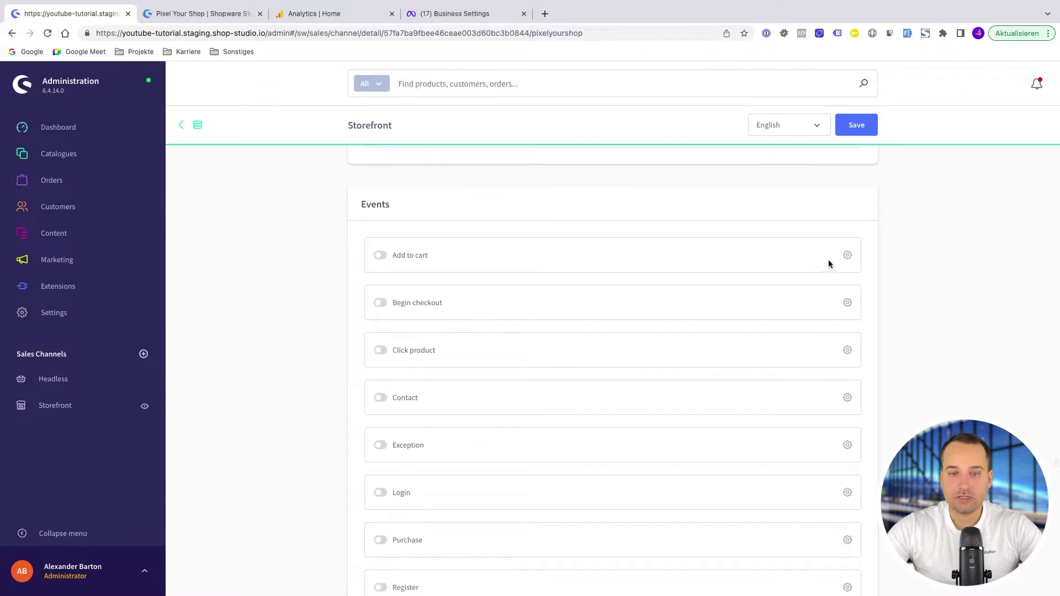
left_click(845, 256)
scroll(689, 396, "up", 2)
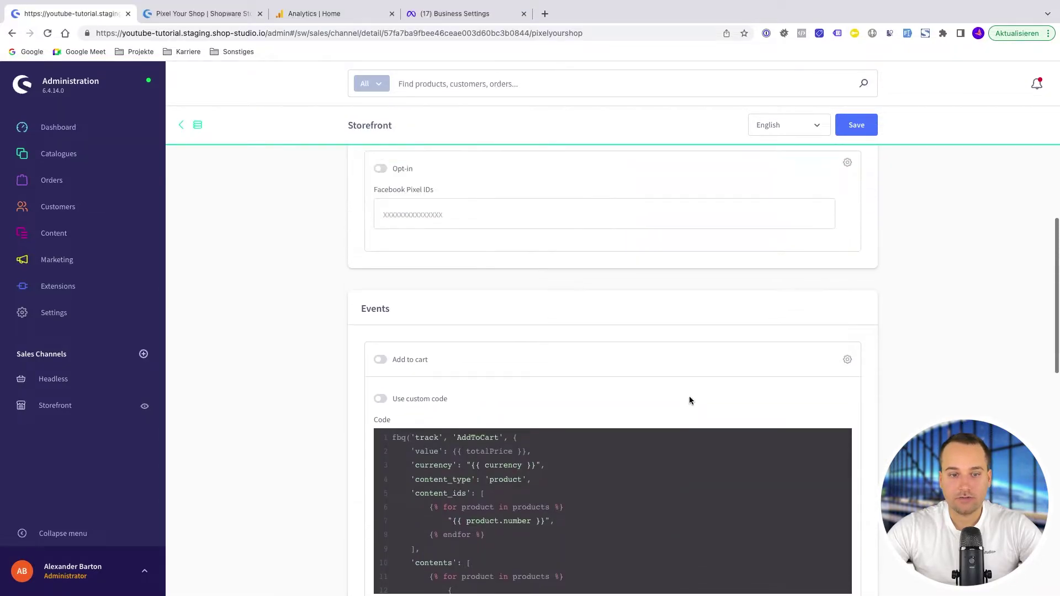
scroll(677, 494, "down", 3)
scroll(677, 494, "down", 2)
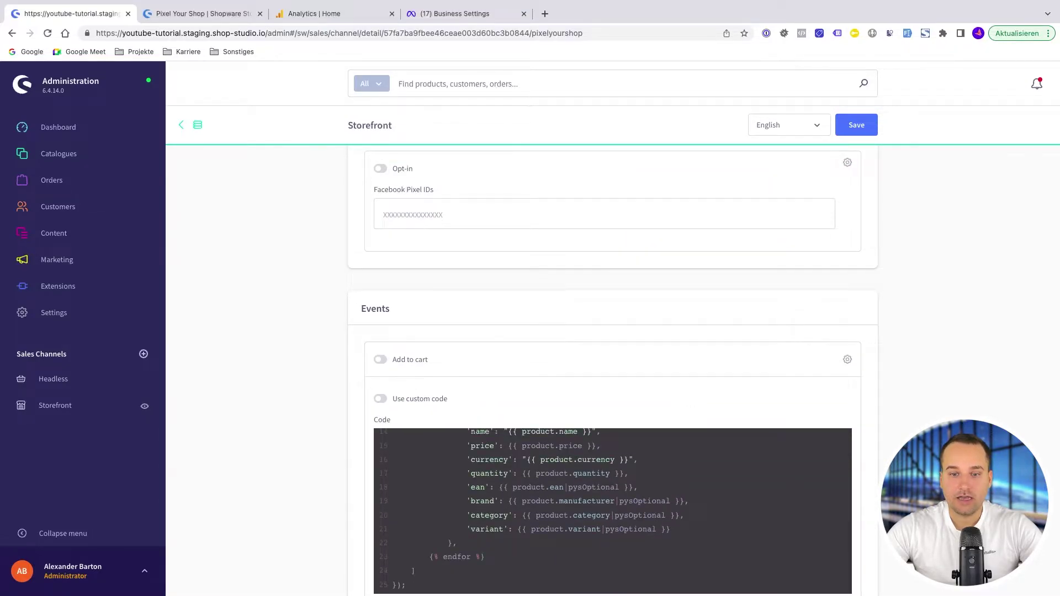
left_click(847, 361)
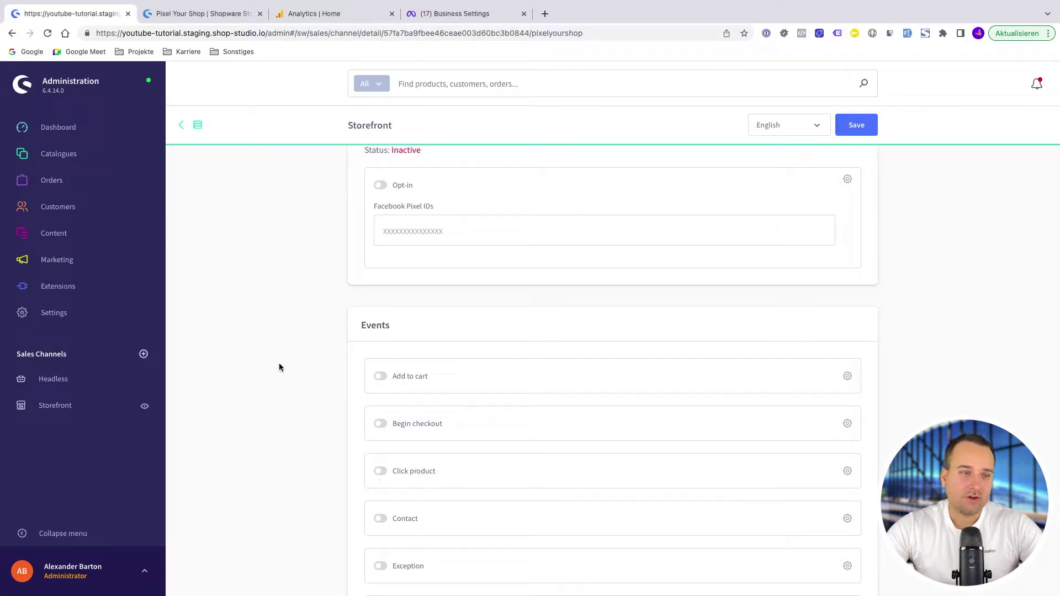
Look at the built-in Google Analytics integration settings of the Storefront sales channel
left_click(119, 406)
left_click(589, 183)
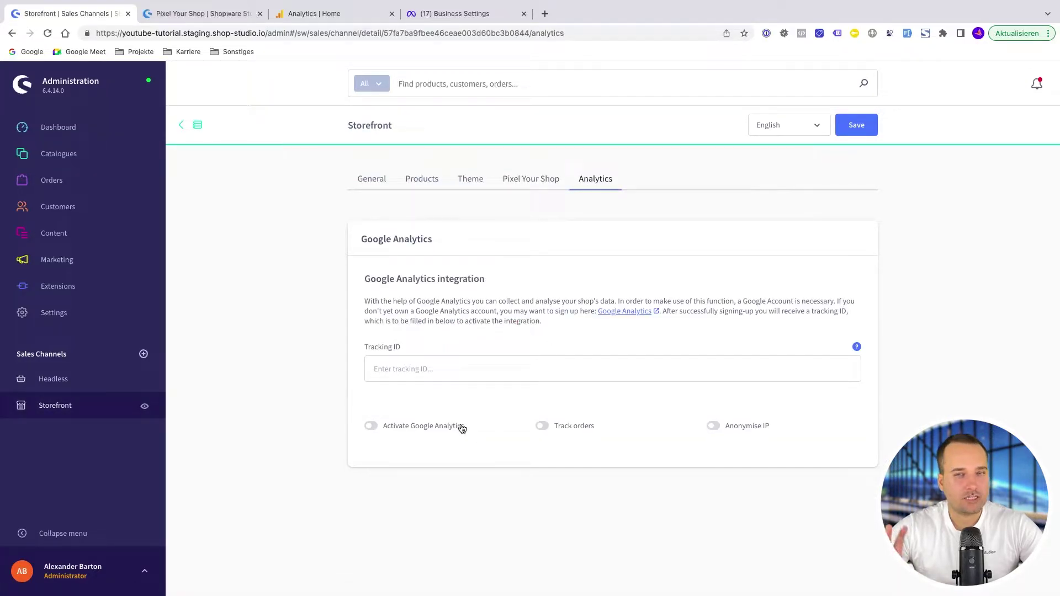
Return to Pixel Your Shop, enable custom code for the Google gtag Add to cart event and review the editable code
left_click(527, 180)
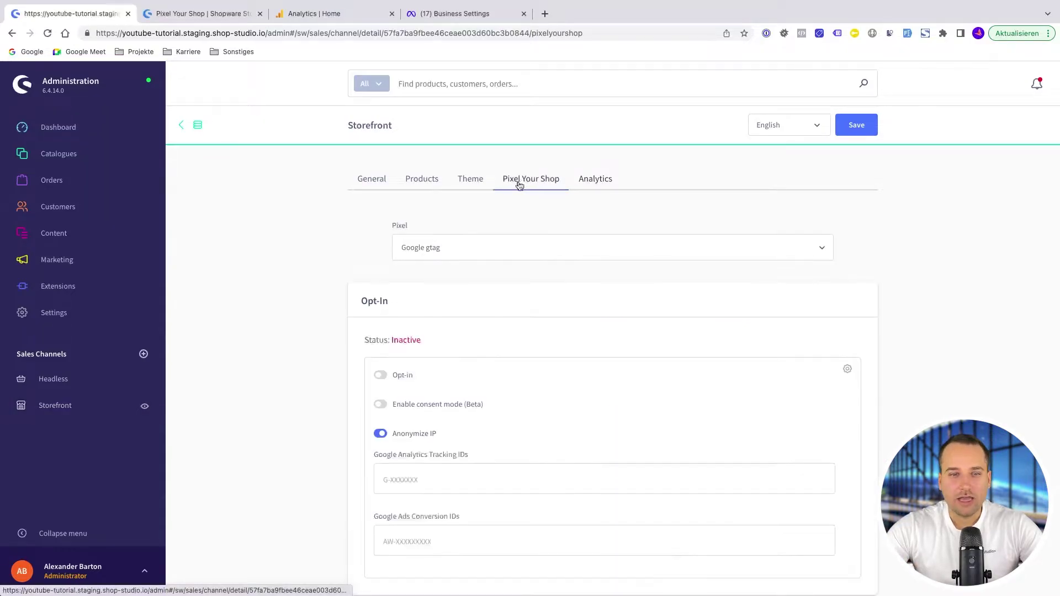
scroll(354, 376, "down", 1)
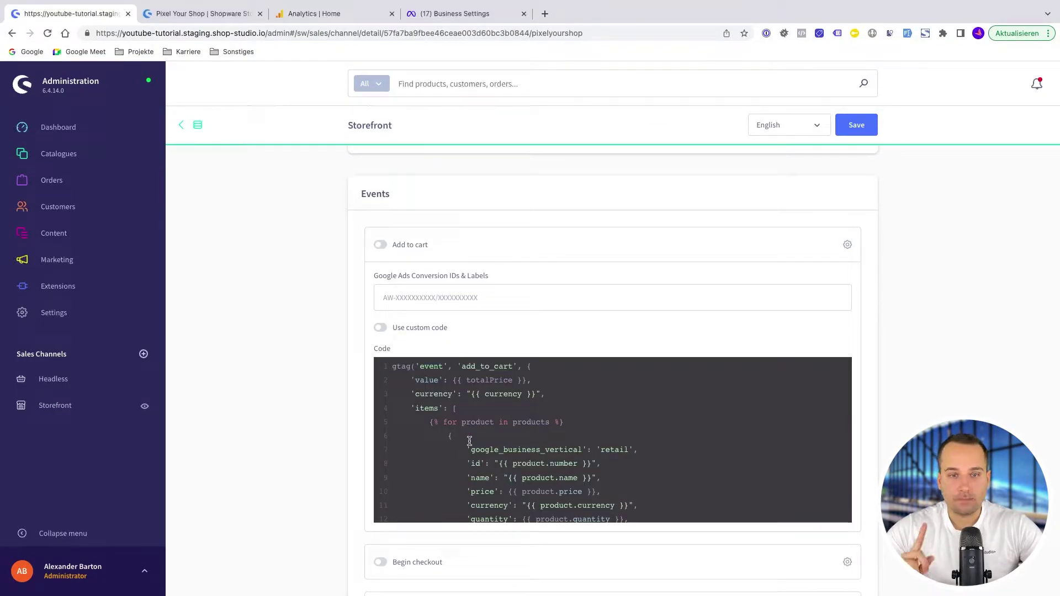
left_click(384, 332)
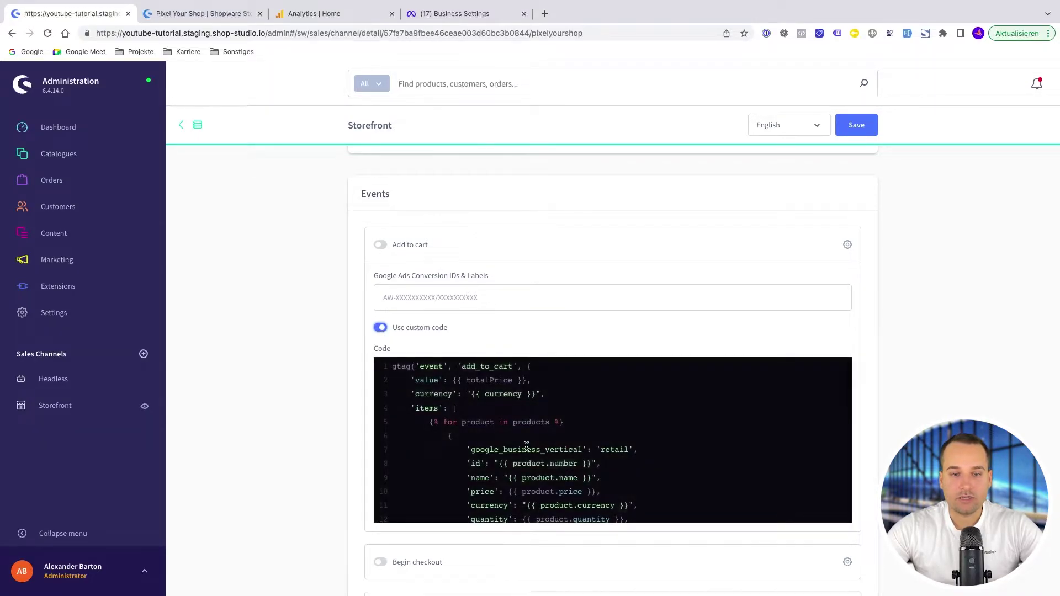
scroll(541, 439, "down", 3)
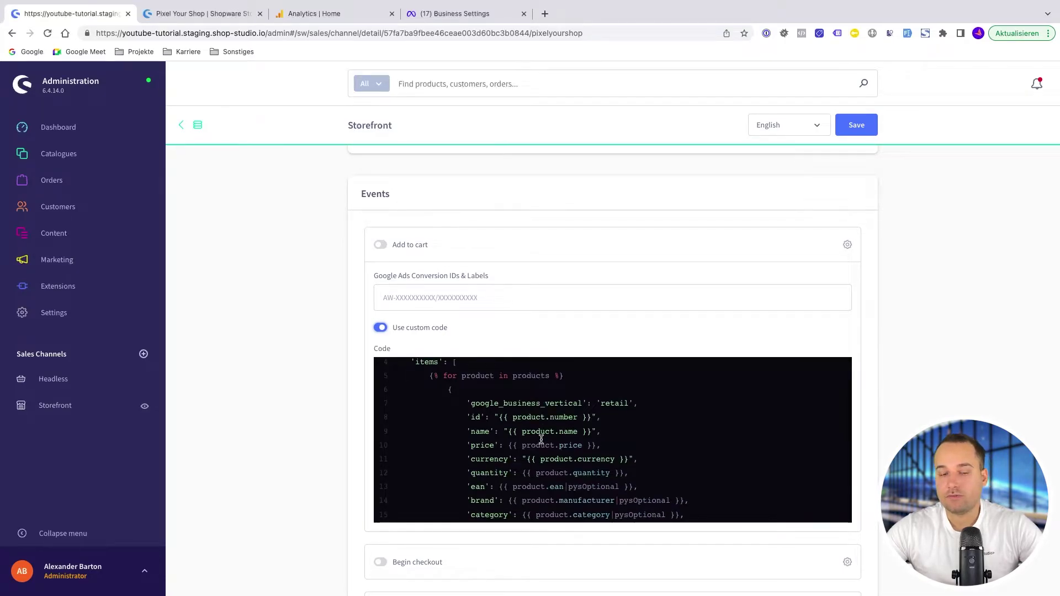
scroll(541, 439, "up", 3)
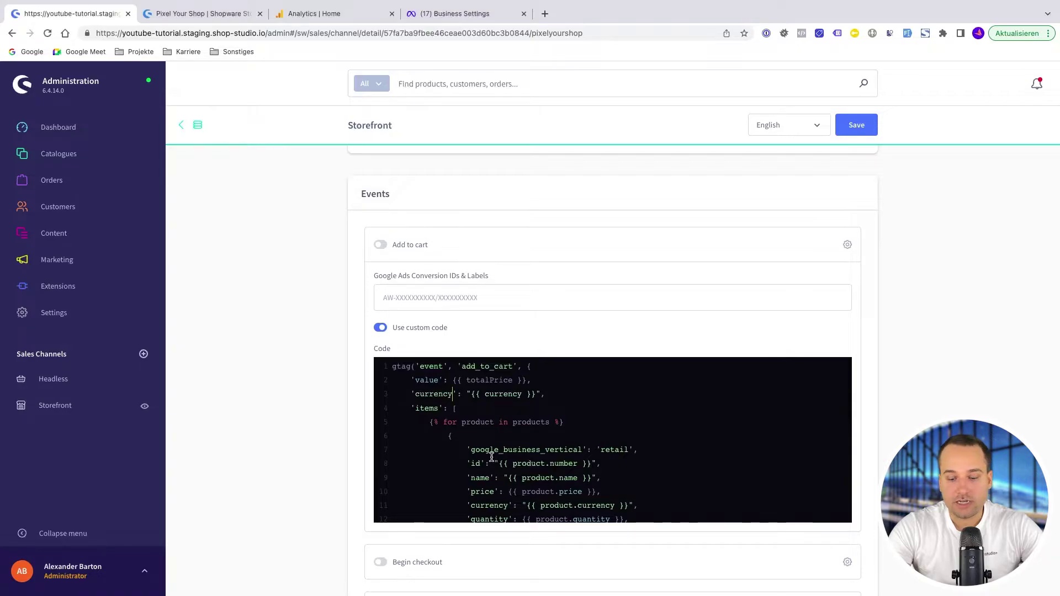
Try renaming the 'currency' key to 'myCurrency' in the Add to cart event's custom code
key("Left")
key("Left")
key("Left")
key("Left")
key("Left")
type("my")
key("Delete")
type("C")
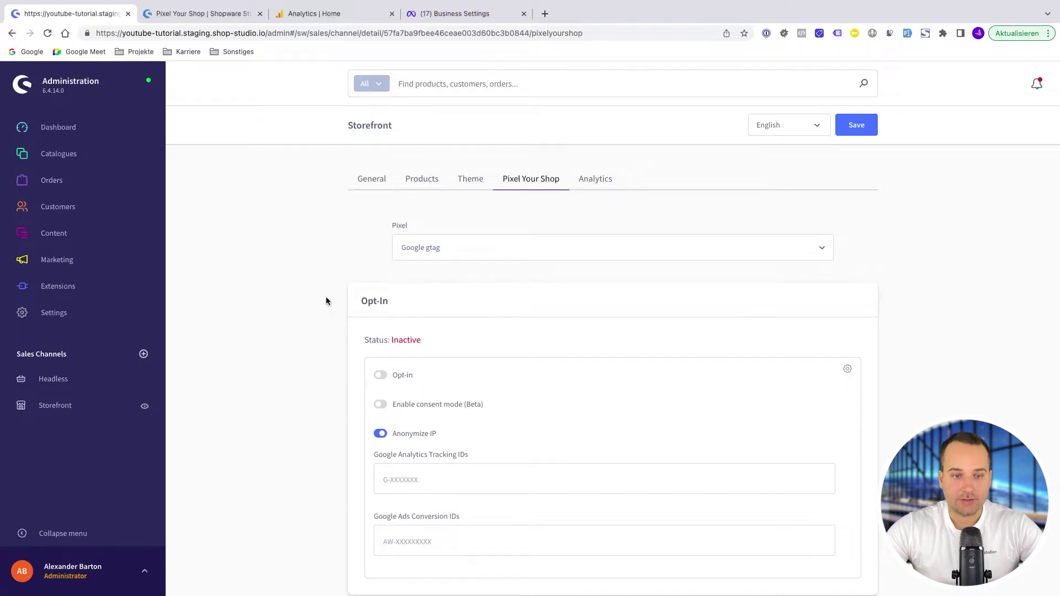
Activate Opt-in for the Google gtag pixel
scroll(359, 312, "down", 1)
left_click(381, 317)
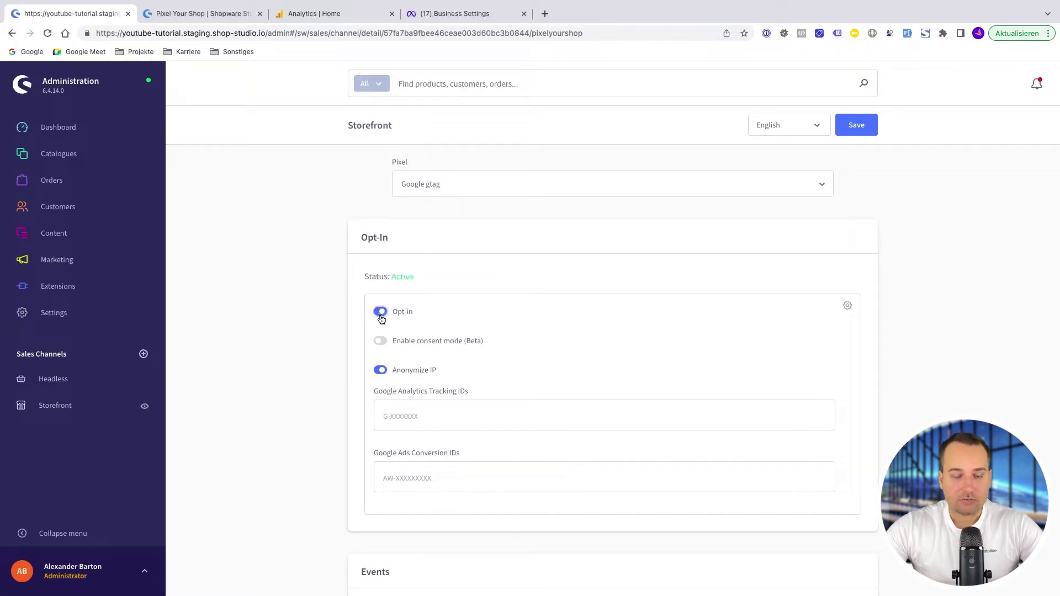
scroll(391, 368, "down", 1)
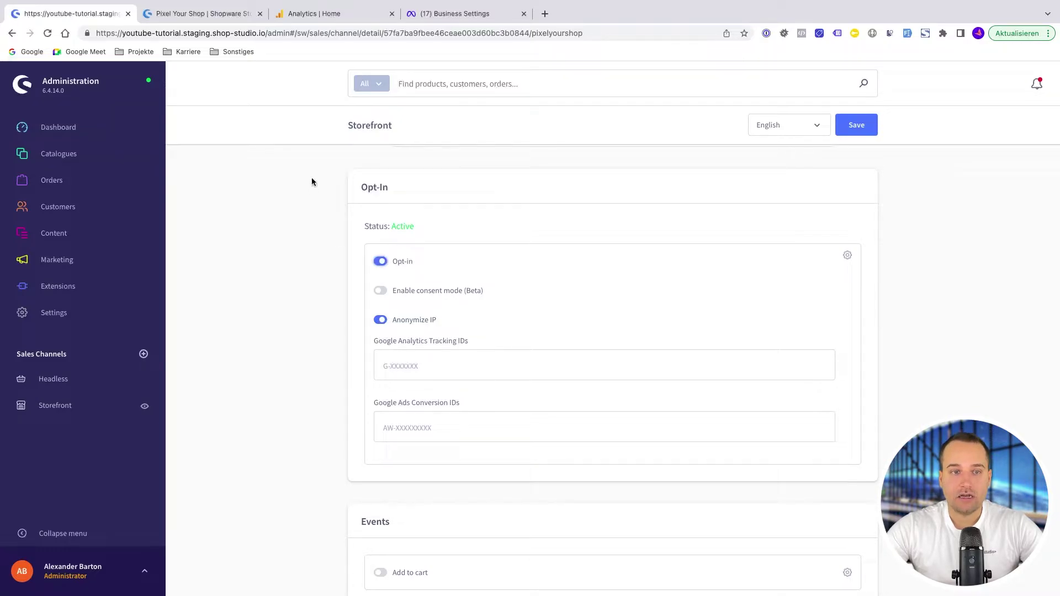
Switch to Google Analytics and copy the measurement ID of the 'Pixel Your Shop - Staging' data stream from the admin settings
left_click(320, 17)
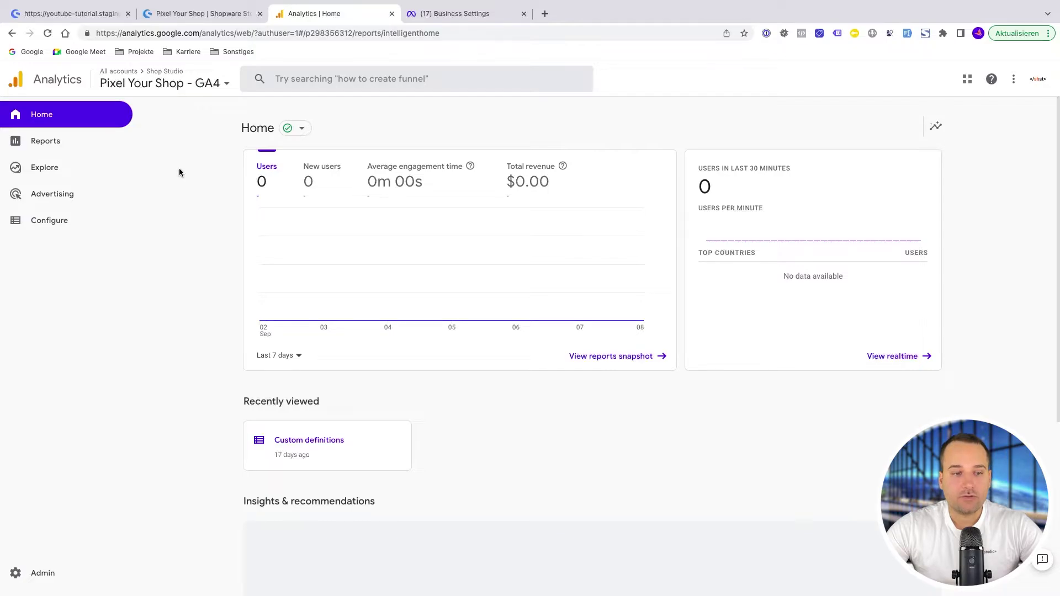
left_click(43, 574)
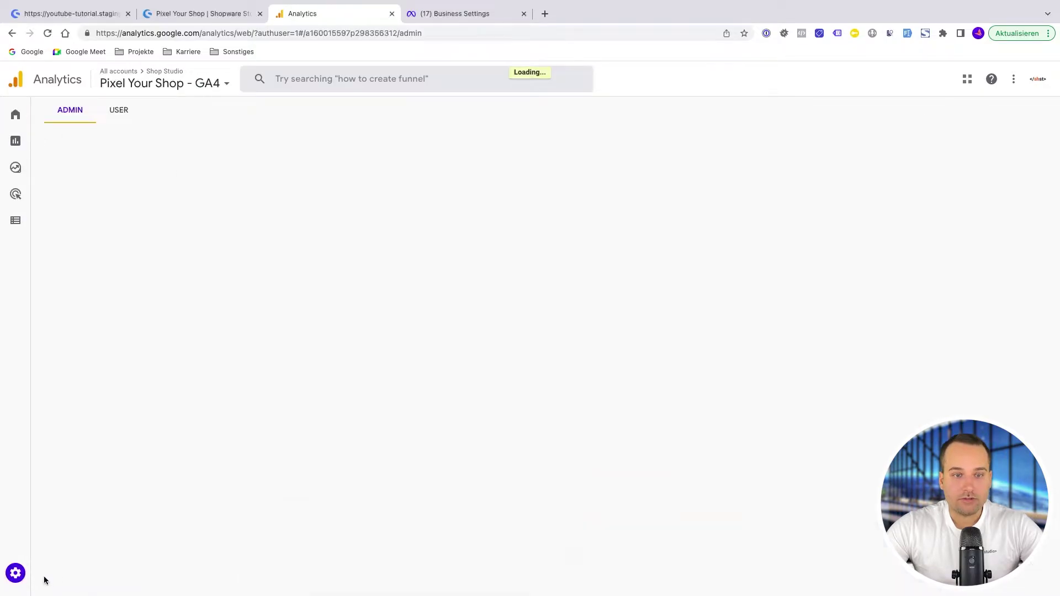
left_click(403, 263)
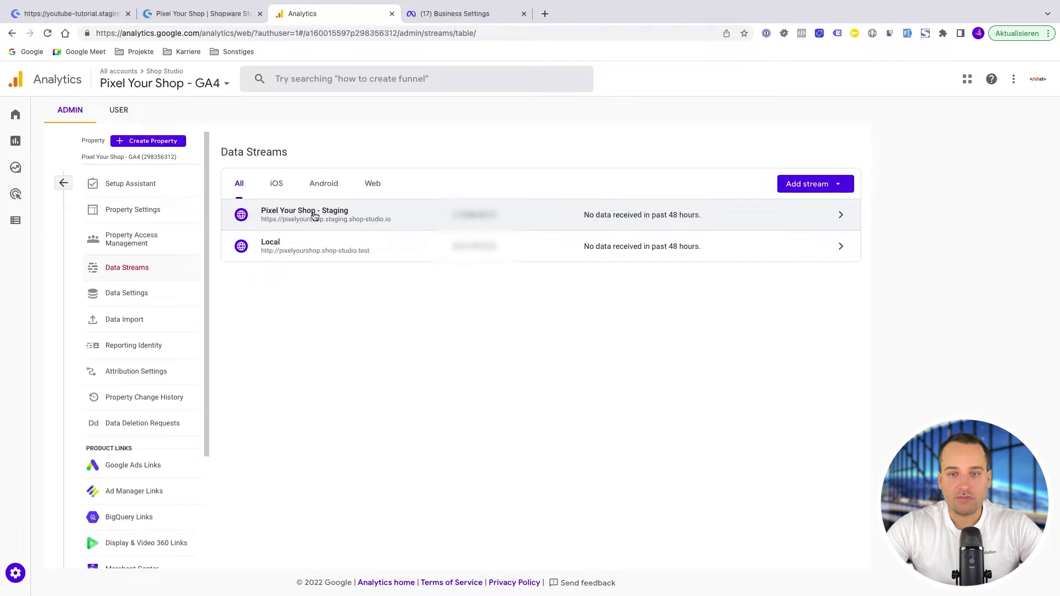
left_click(349, 217)
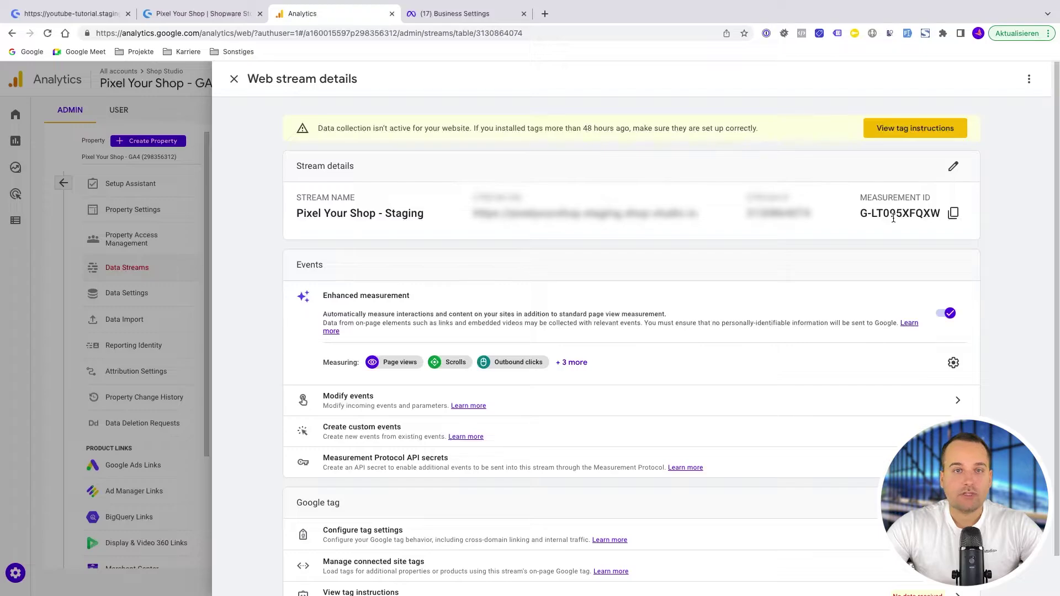
left_click(951, 214)
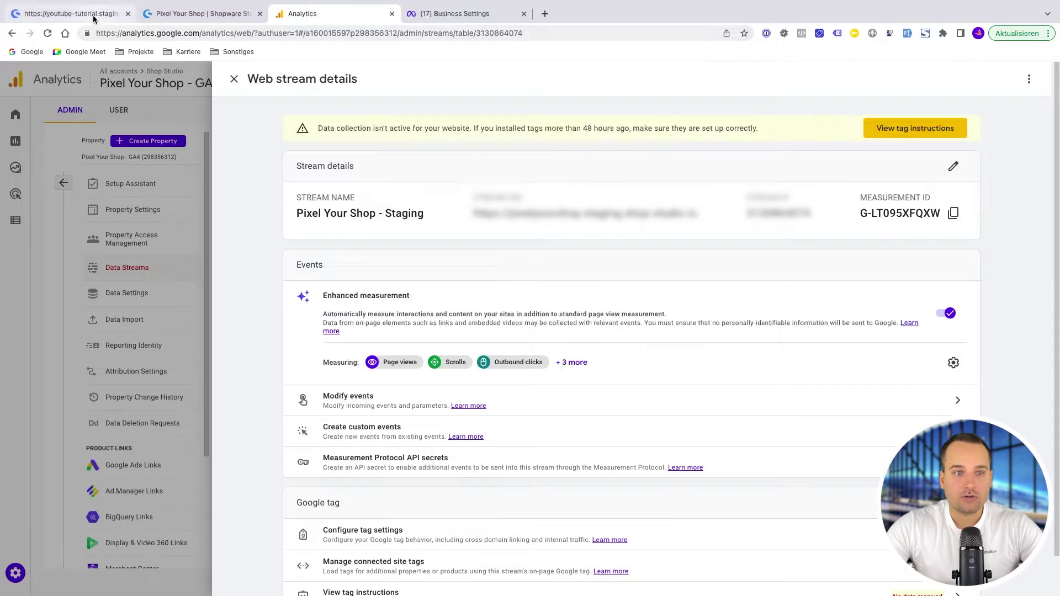
Return to the Shopware Storefront settings and paste the copied measurement ID as the Google Analytics tracking ID
left_click(92, 18)
left_click(450, 369)
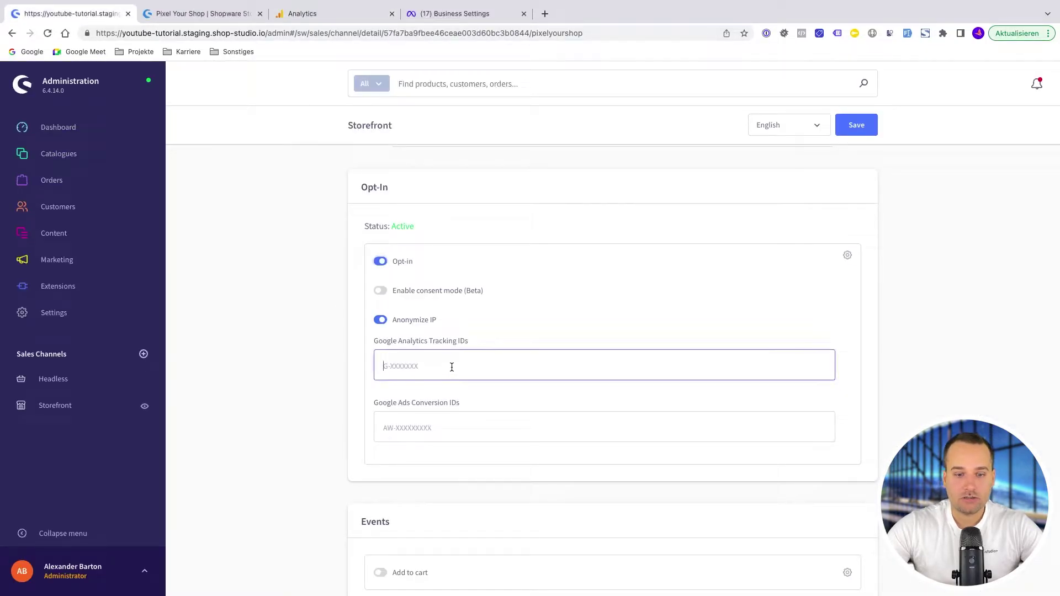
key("super+v")
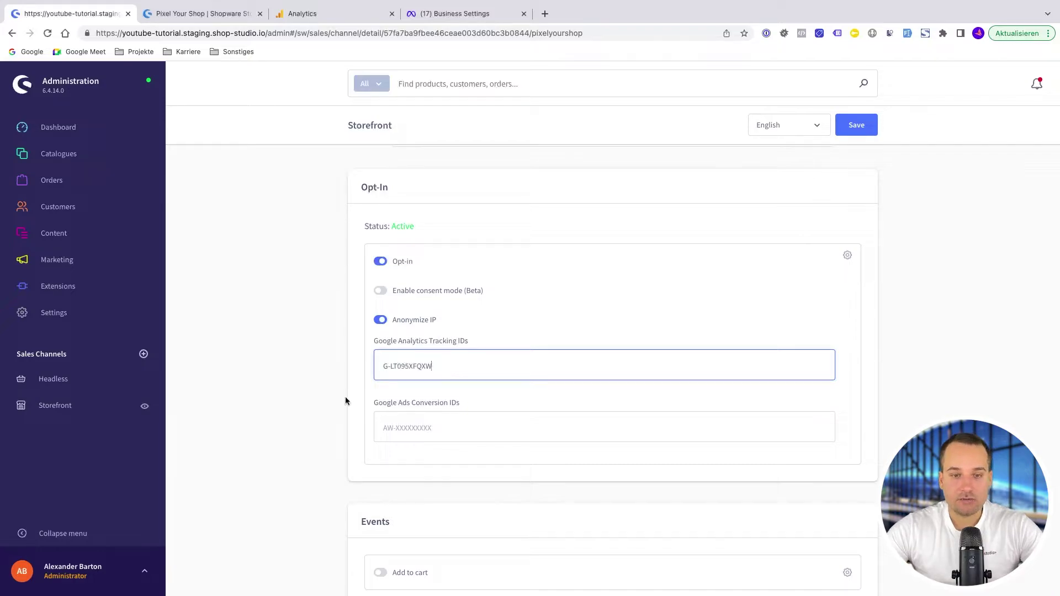
Enable all Google gtag events, from Add to cart through View product search
scroll(380, 287, "down", 3)
scroll(419, 232, "up", 2)
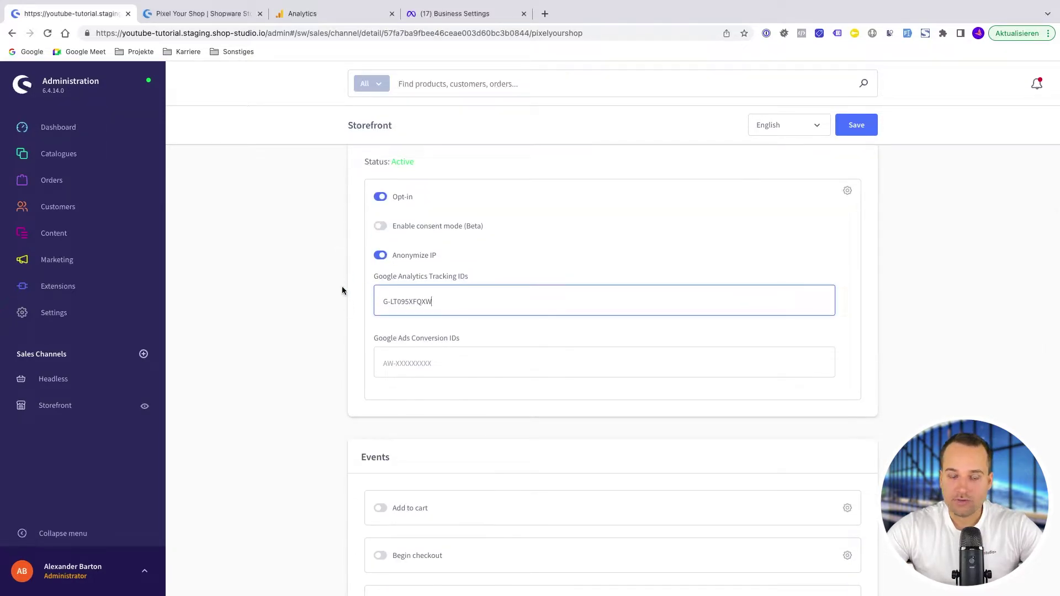
scroll(325, 356, "down", 4)
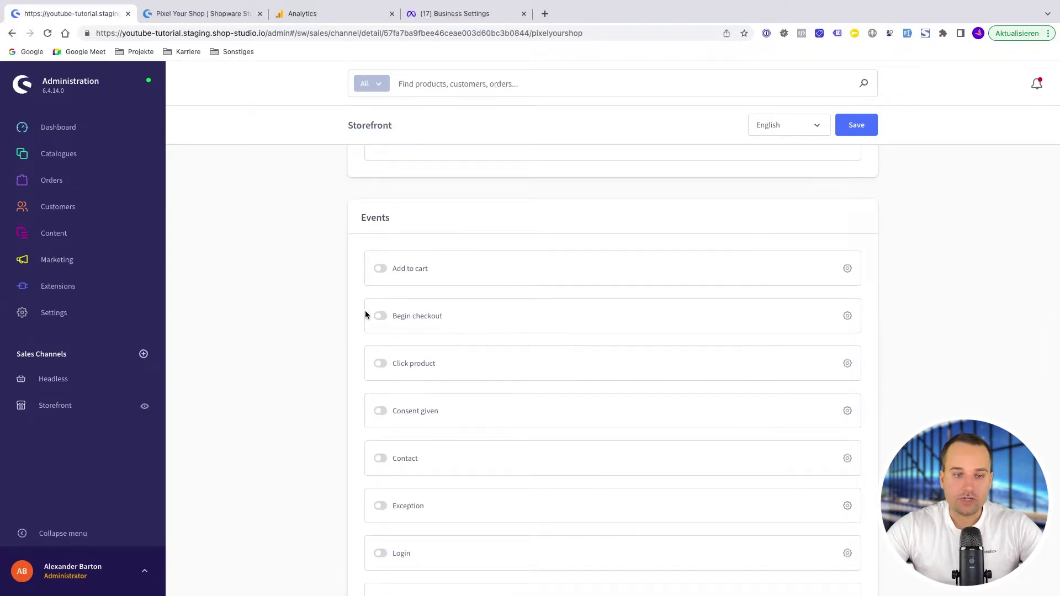
left_click(380, 269)
left_click(381, 315)
left_click(381, 363)
left_click(380, 413)
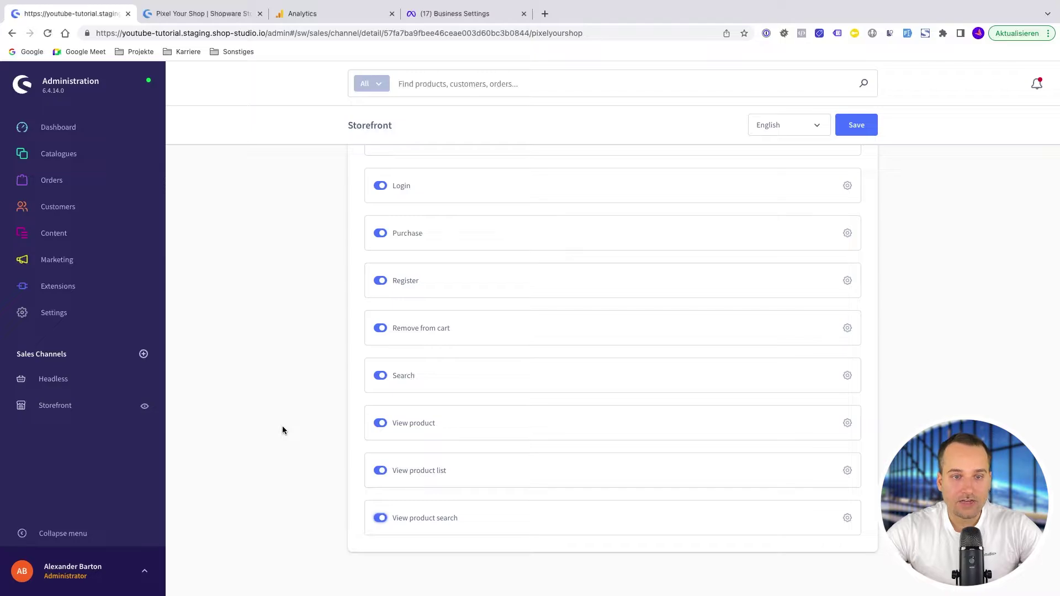
Activate Opt-in for the Facebook pixel and enter the ID of 'Shop Studio - Pixel Your Shop (for testing)' from Meta Business settings
scroll(283, 430, "up", 15)
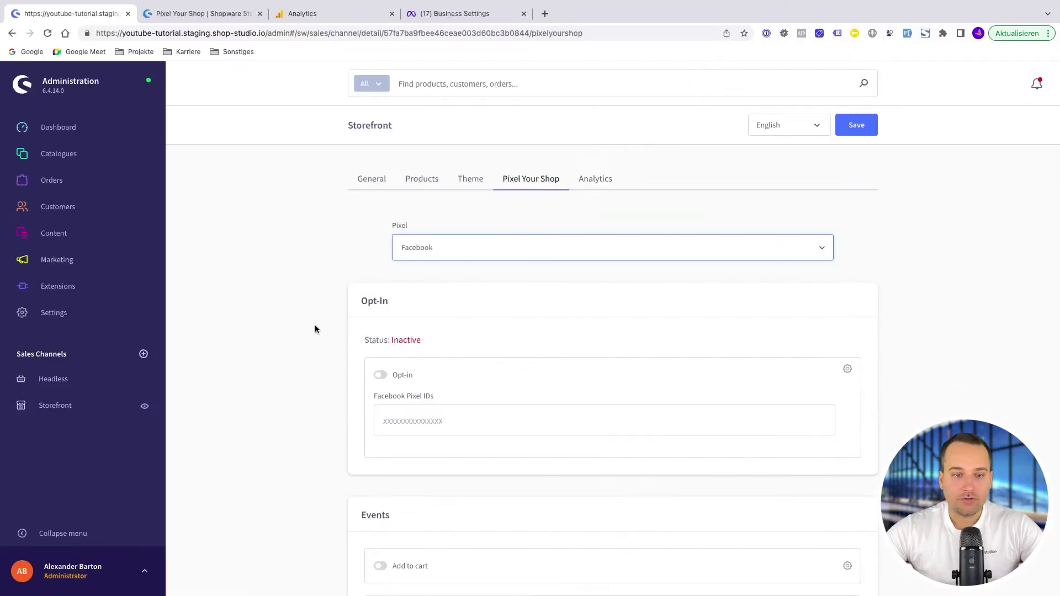
left_click(381, 376)
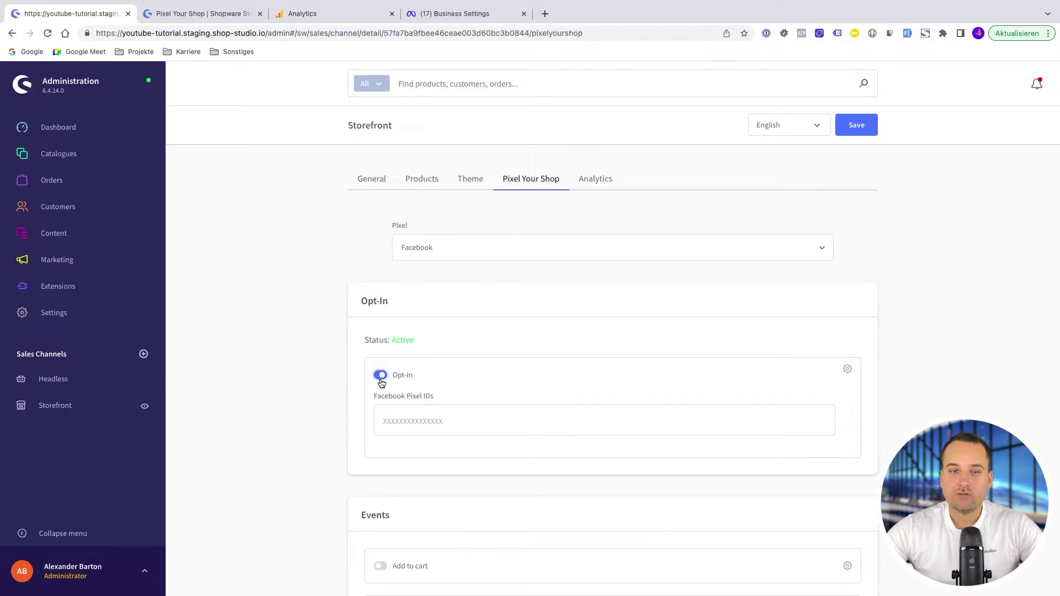
left_click(442, 20)
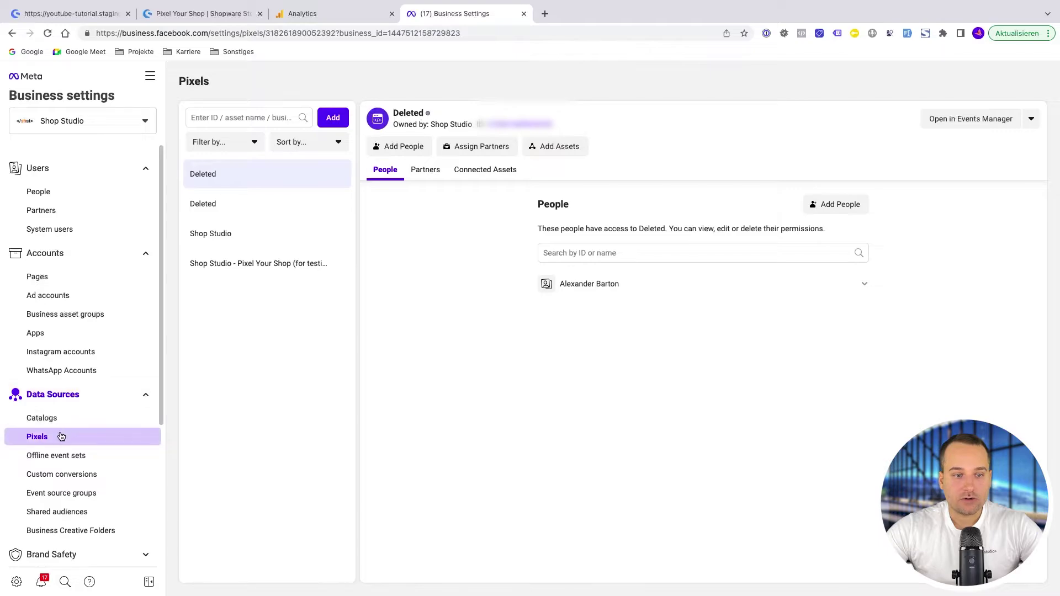
left_click(242, 264)
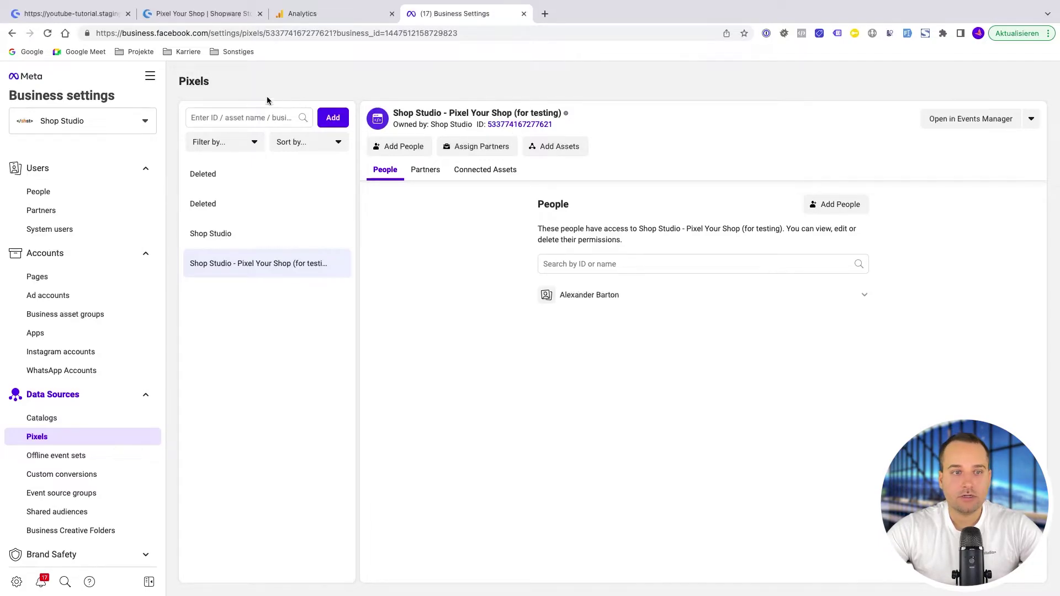
left_click(77, 14)
left_click(418, 414)
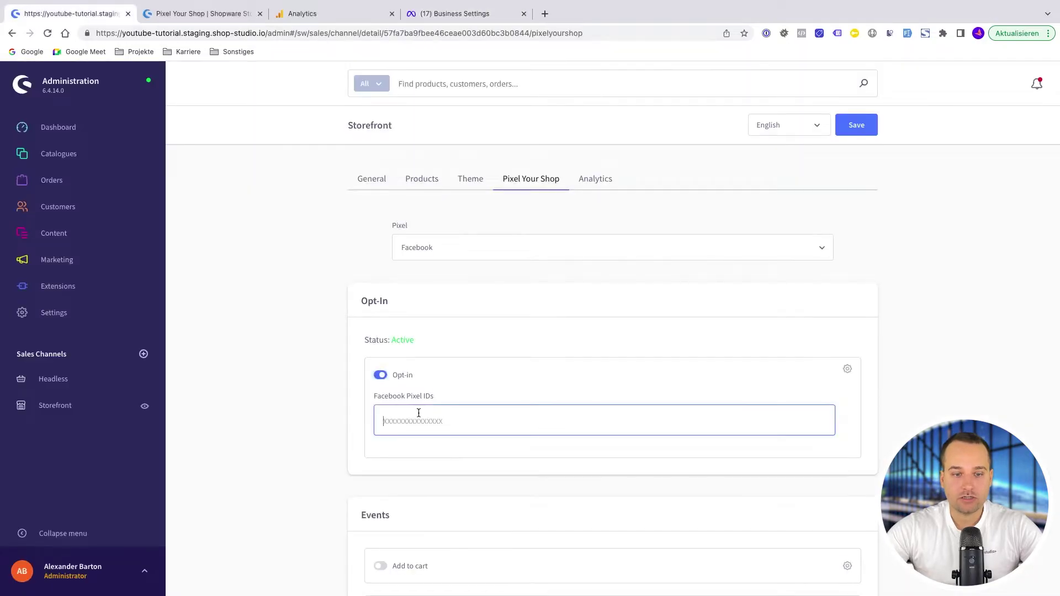
key("ctrl+v")
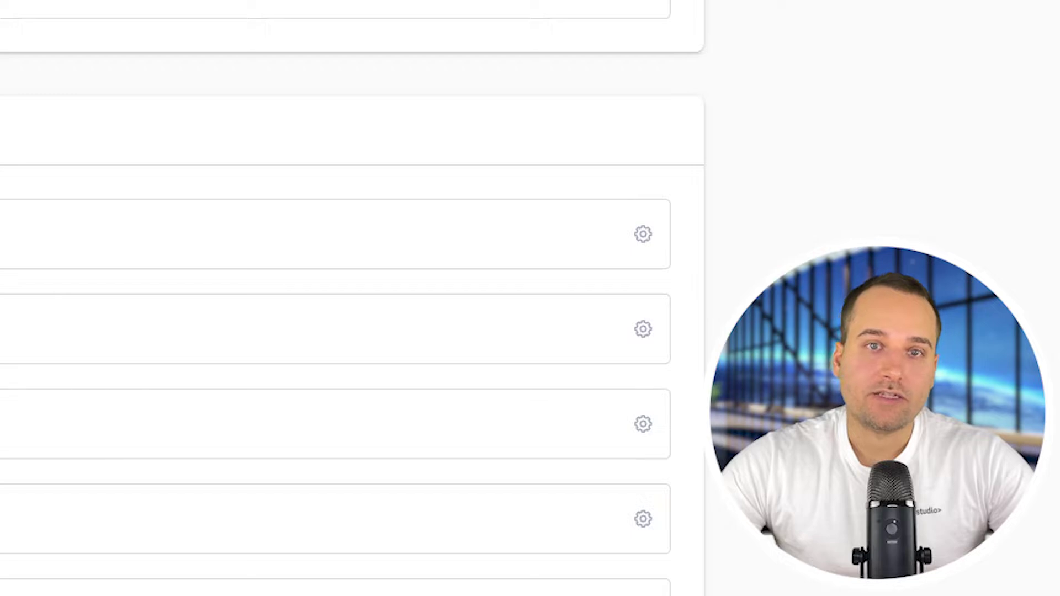
Enable all Facebook events through View product search and save the Storefront sales channel
scroll(354, 298, "down", 1)
scroll(354, 299, "down", 2)
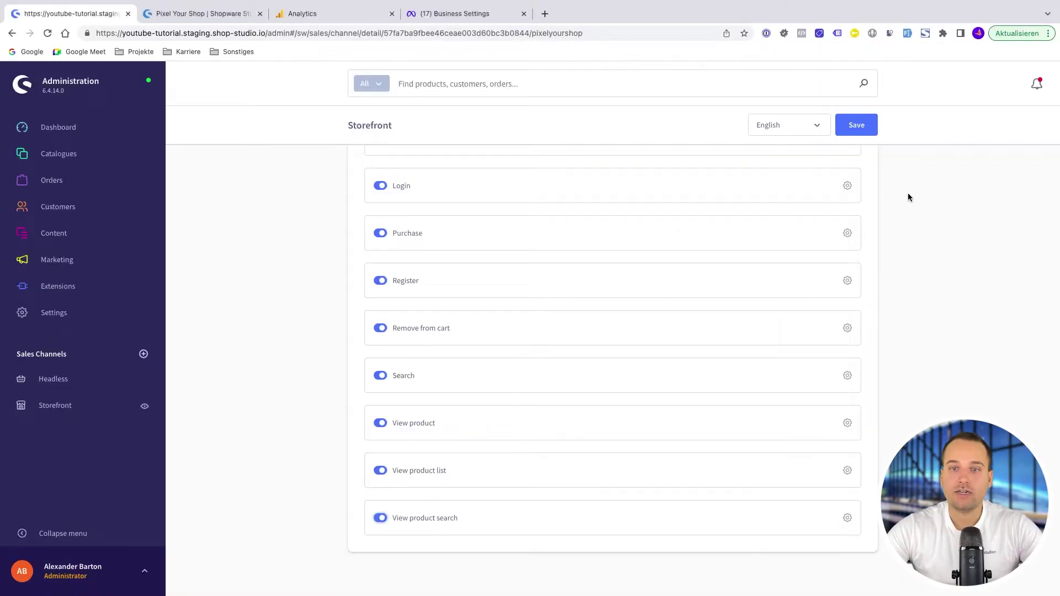
left_click(839, 124)
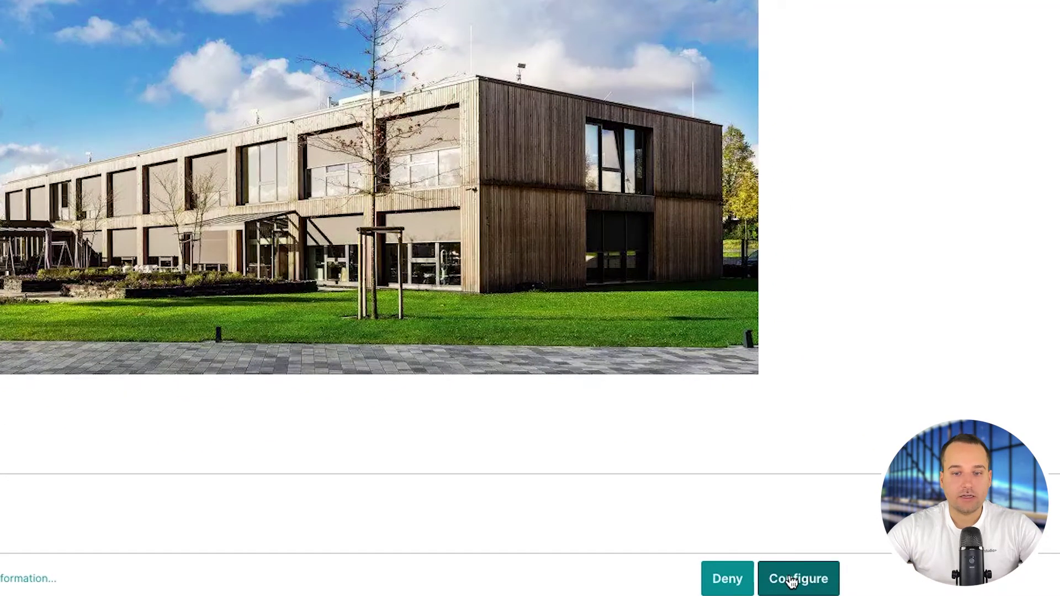
In the storefront's cookie preferences, allow Marketing cookies for Google Analytics & Google Ads and Facebook, and save them
left_click(881, 581)
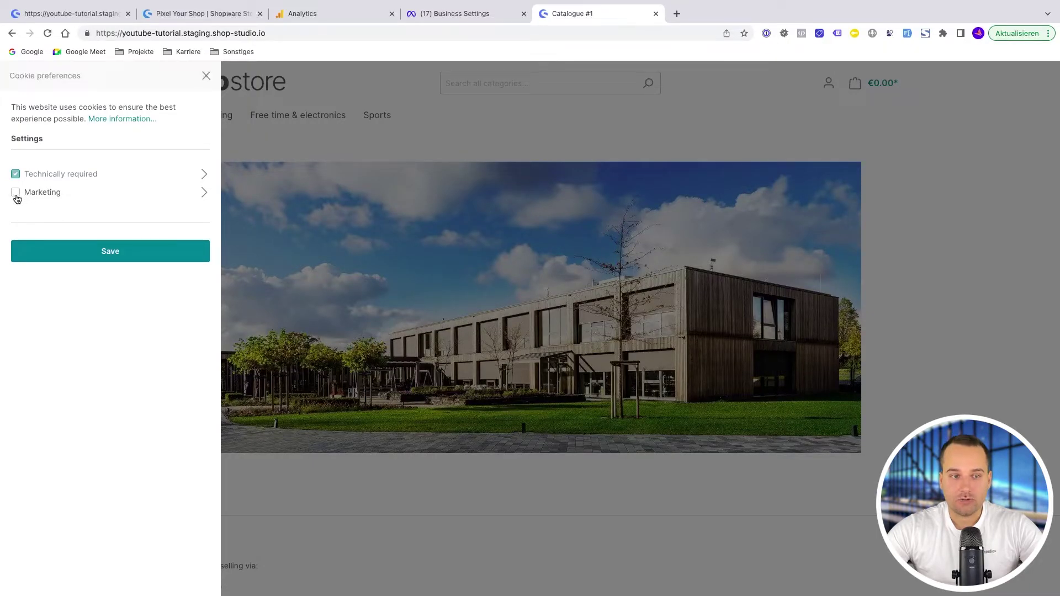
left_click(204, 193)
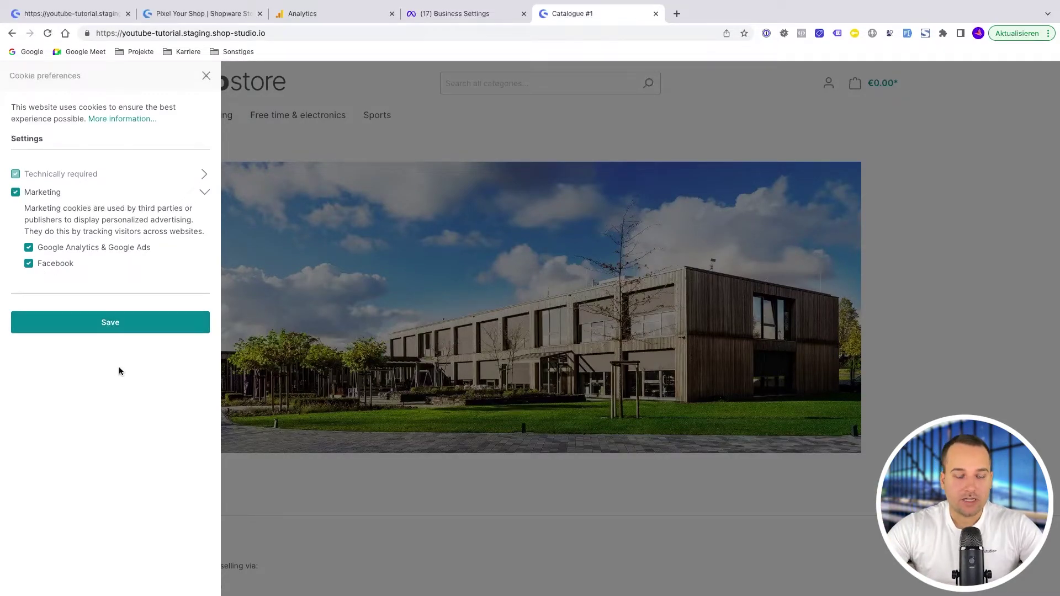
left_click(120, 331)
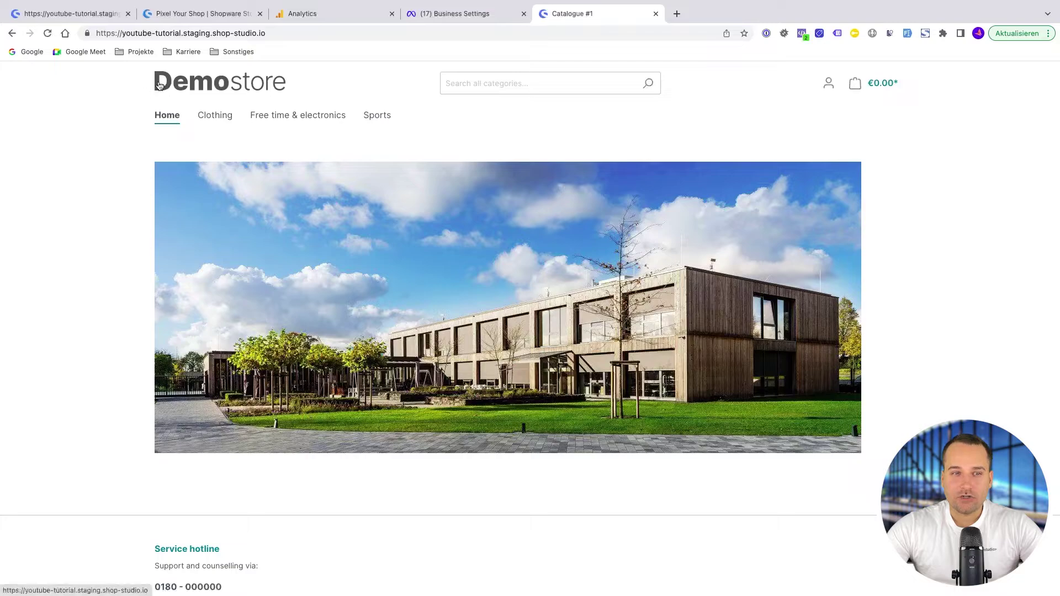
Return to the Shopware administration and open the configuration of the Pixel Your Shop extension
left_click(91, 22)
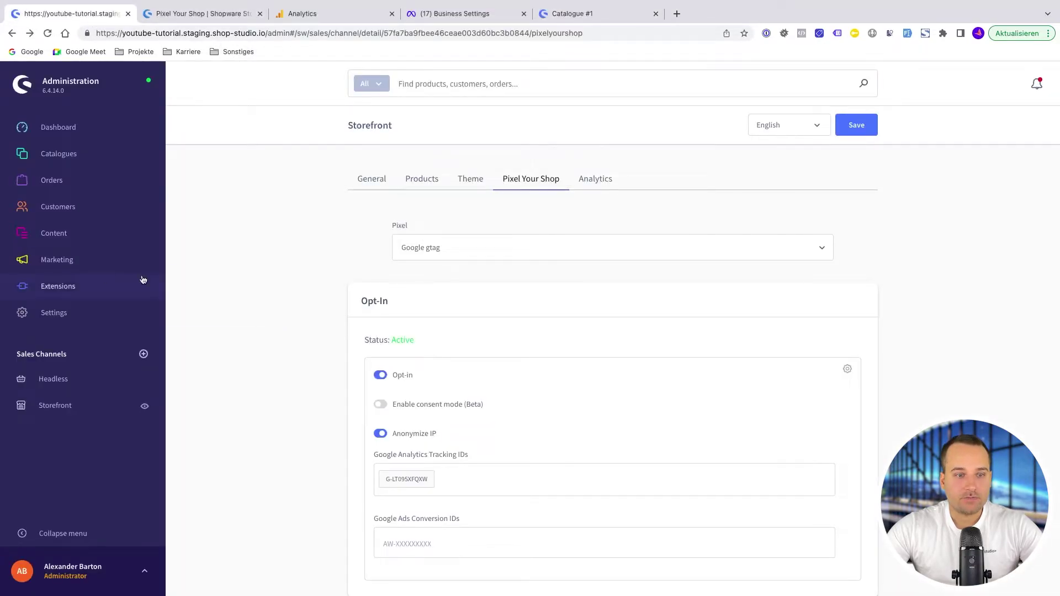
mouse_move(80, 287)
left_click(201, 313)
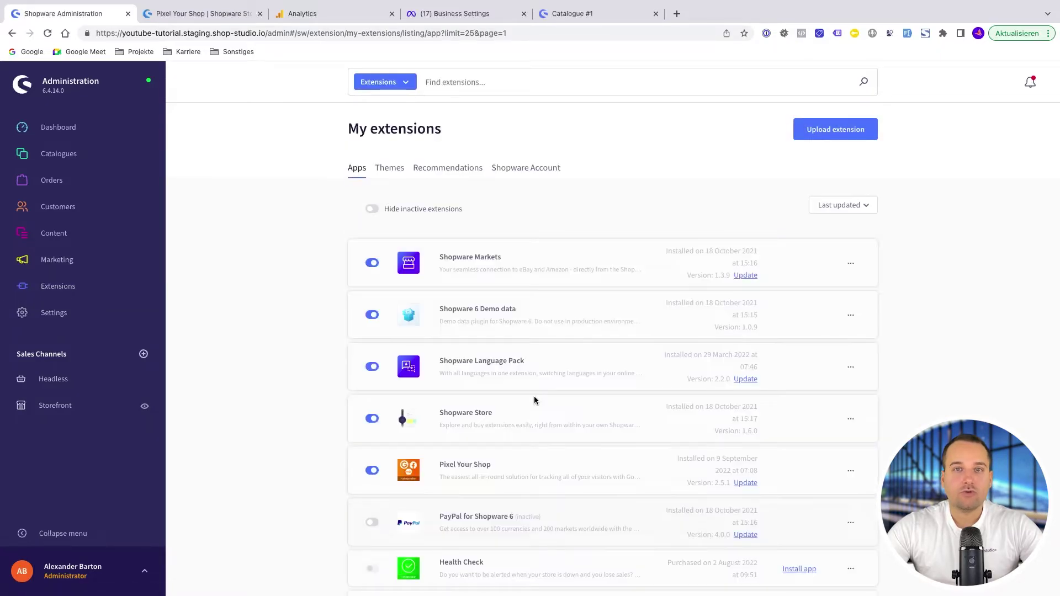
scroll(662, 386, "down", 3)
left_click(850, 343)
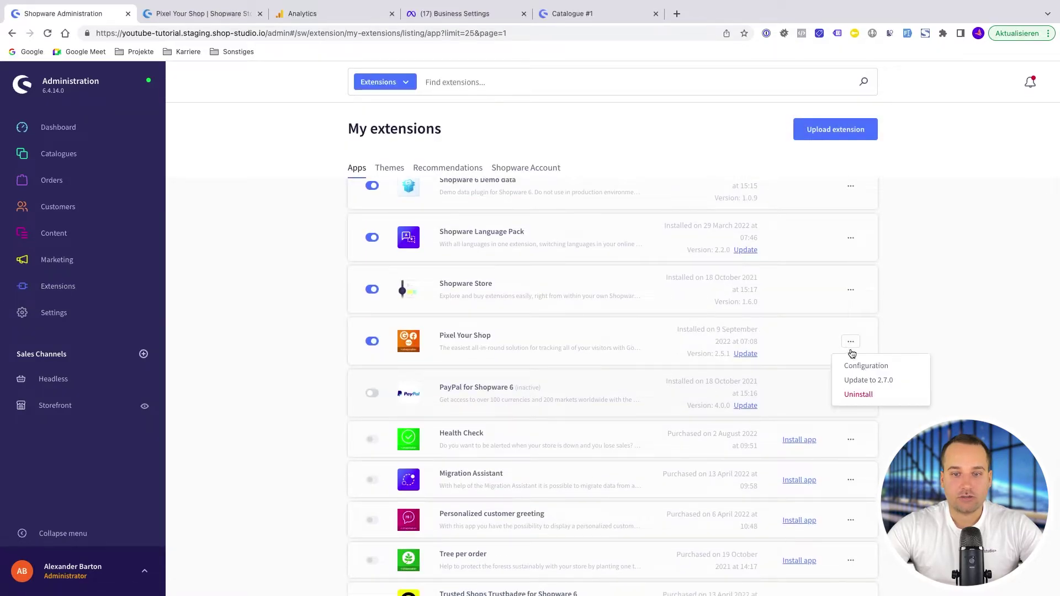
left_click(857, 367)
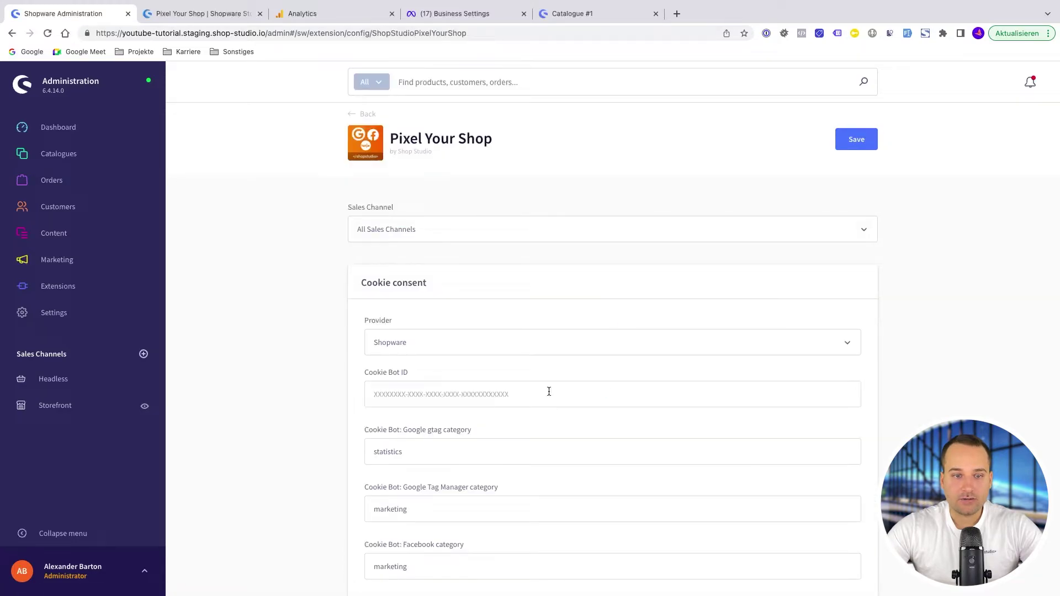
Enable pixel event debug in the Javascript console for all sales channels and save the configuration
scroll(548, 392, "down", 5)
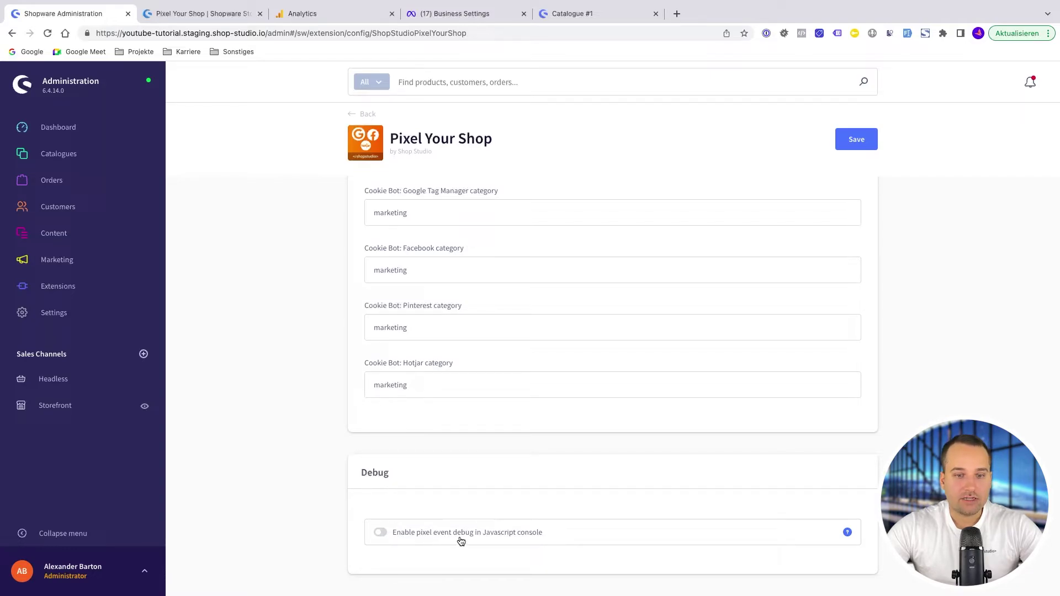
left_click(380, 532)
left_click(855, 140)
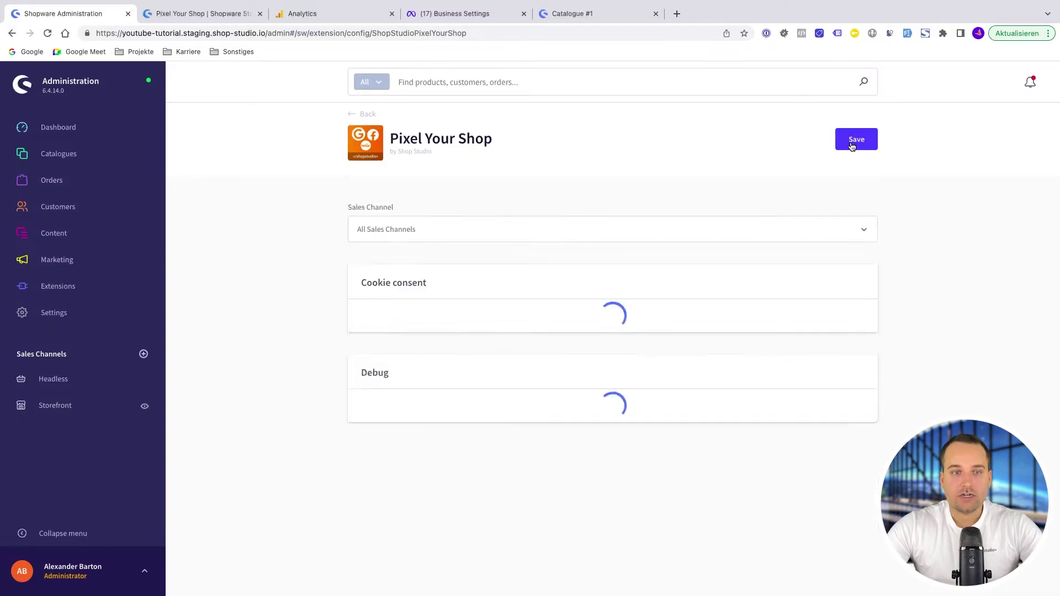
Examine the storefront home page's browser console for the triggered google-gtag and facebook opt-in code
key("super+5")
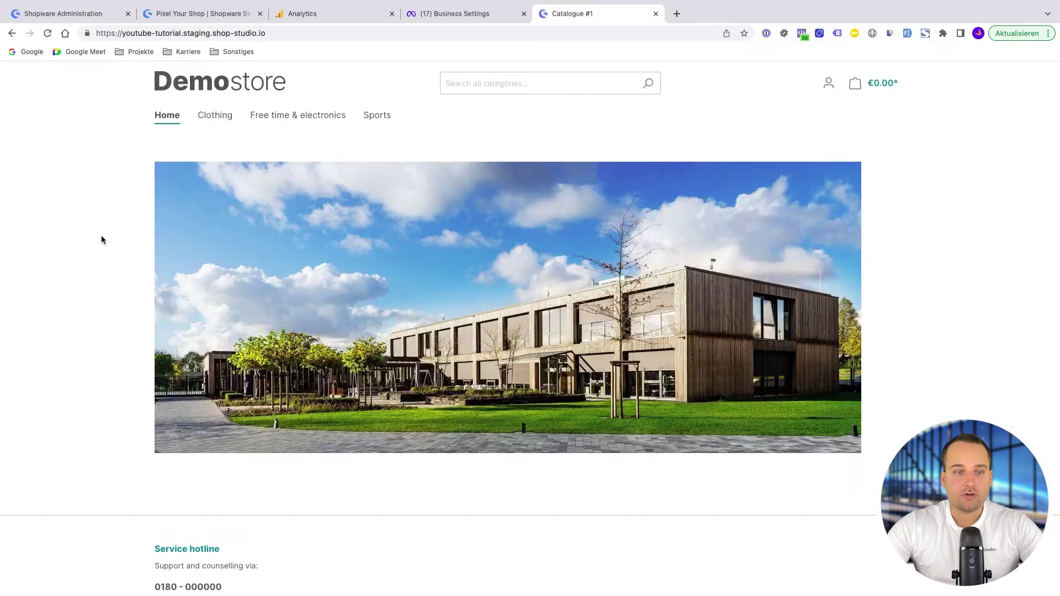
right_click(85, 241)
left_click(126, 454)
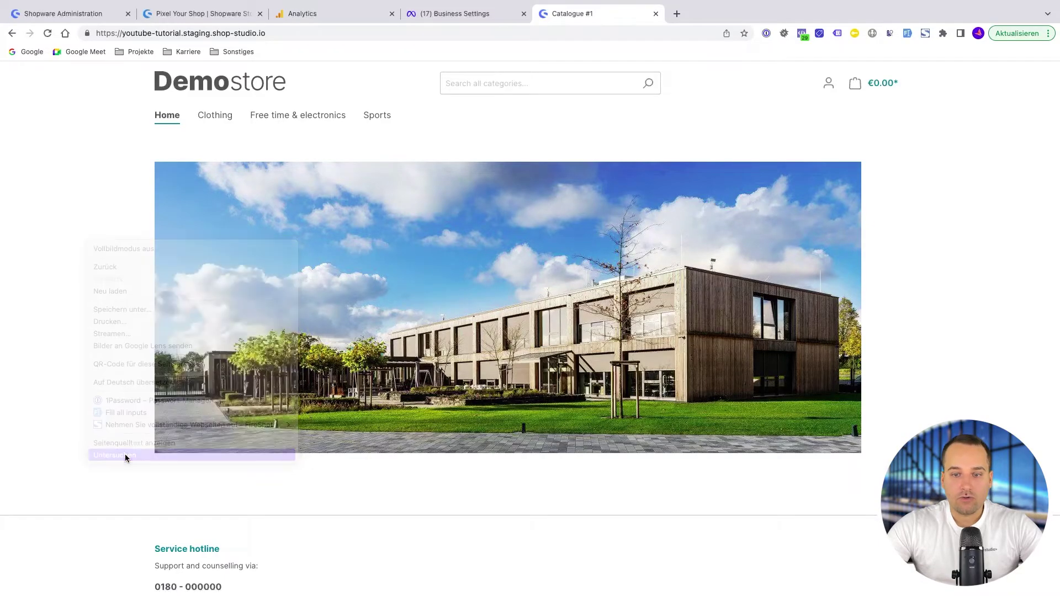
key("super+alt+j")
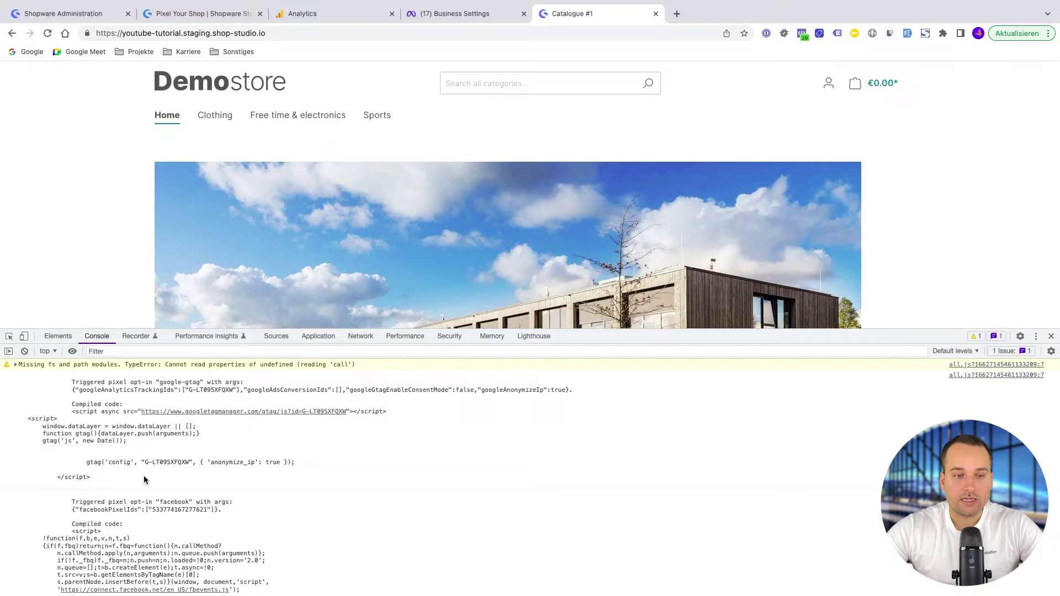
scroll(148, 487, "down", 1)
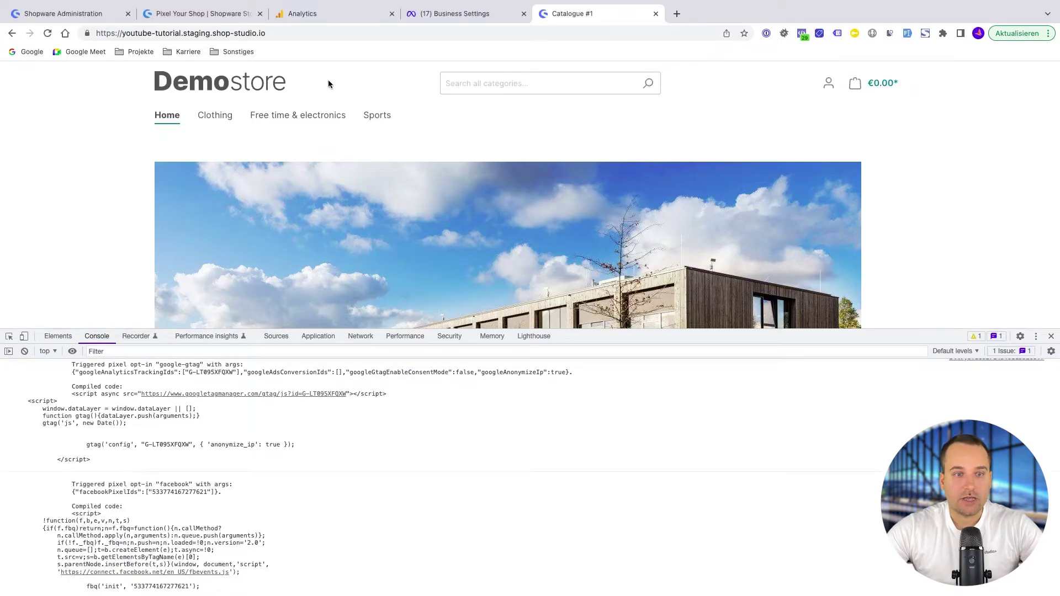
Check the Realtime overview report of the Pixel Your Shop - GA4 property in Google Analytics
left_click(313, 19)
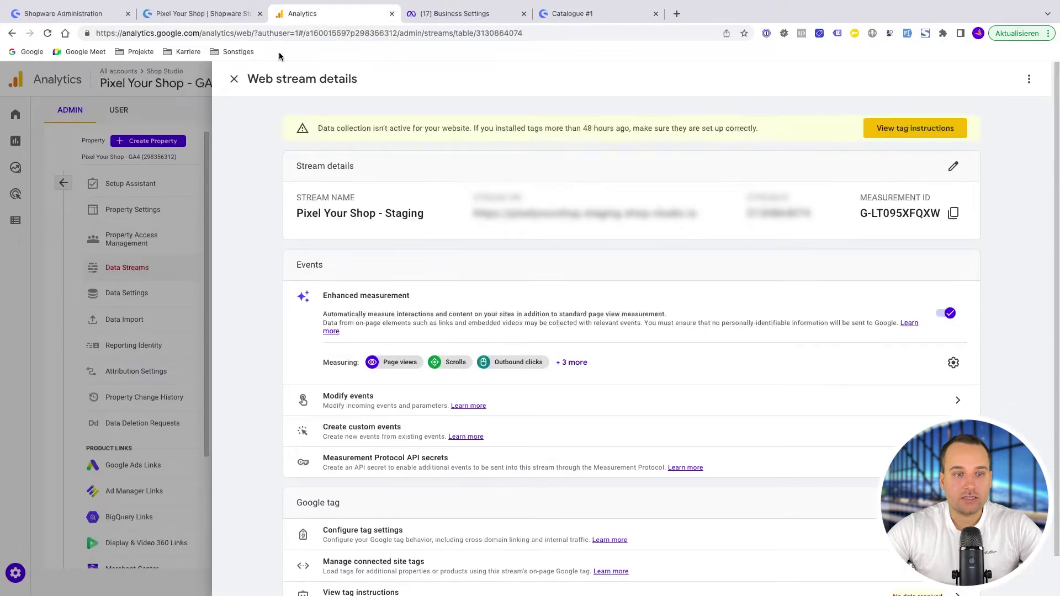
left_click(190, 191)
mouse_move(19, 156)
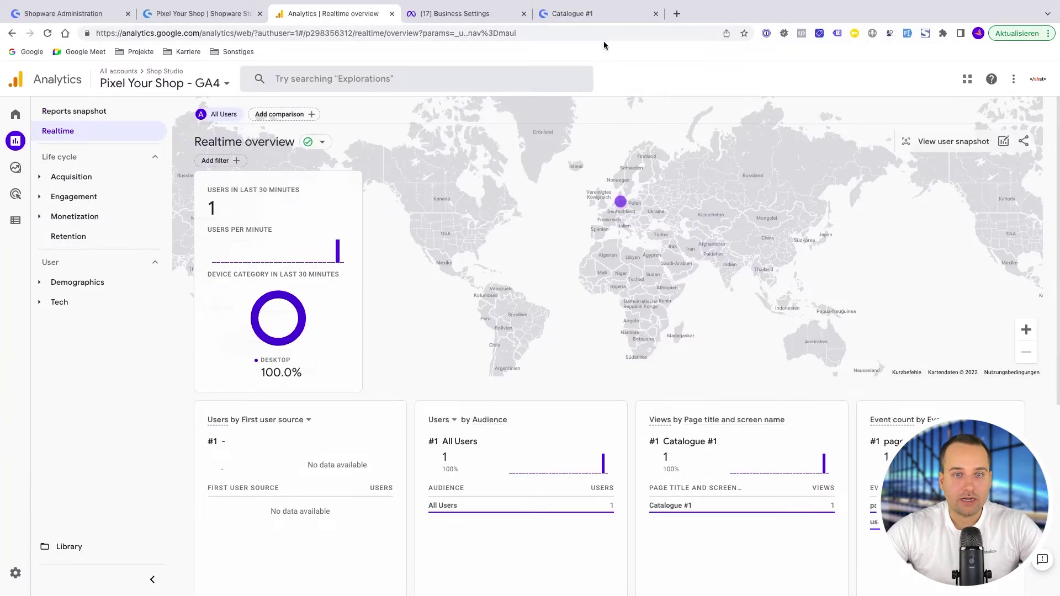
Return to the storefront and open the Clothing category to examine its pixel event output in the console
left_click(588, 16)
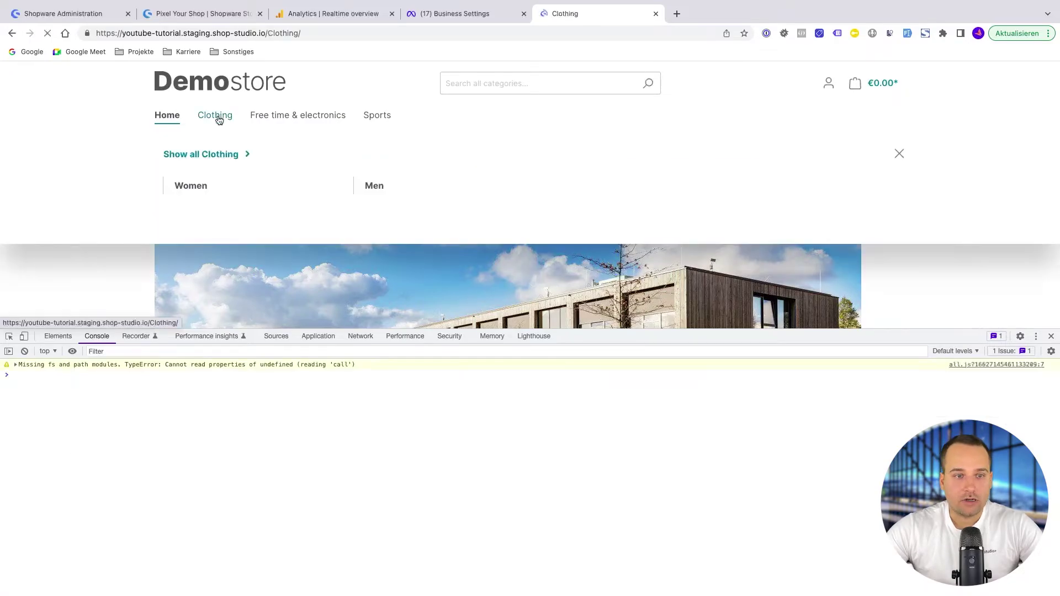
left_click(216, 116)
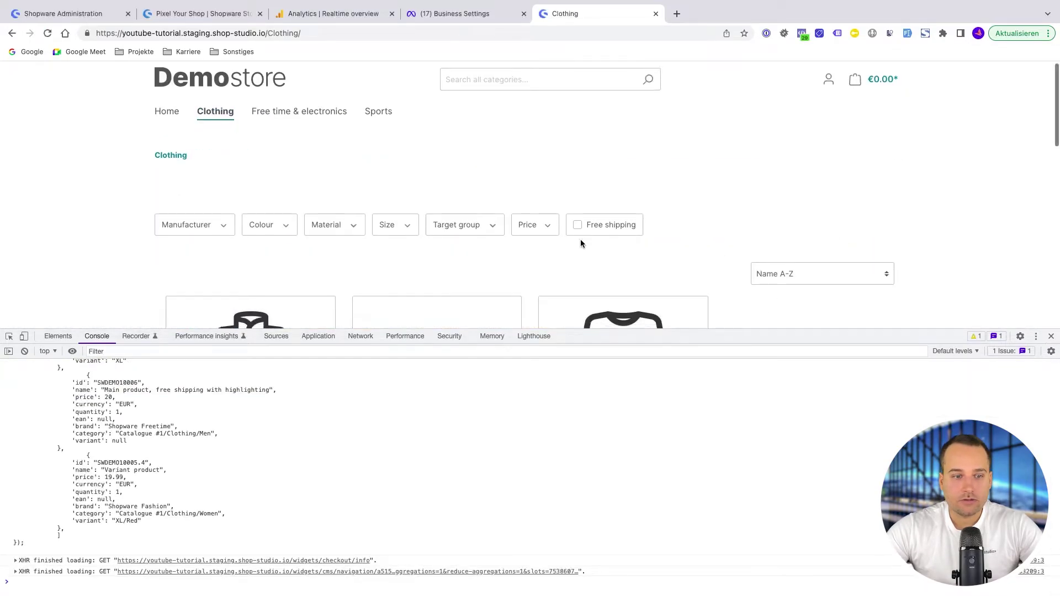
Examine the compiled code of the view-product-list events for google-gtag and facebook in the Clothing page's console
scroll(579, 244, "down", 3)
scroll(299, 469, "up", 5)
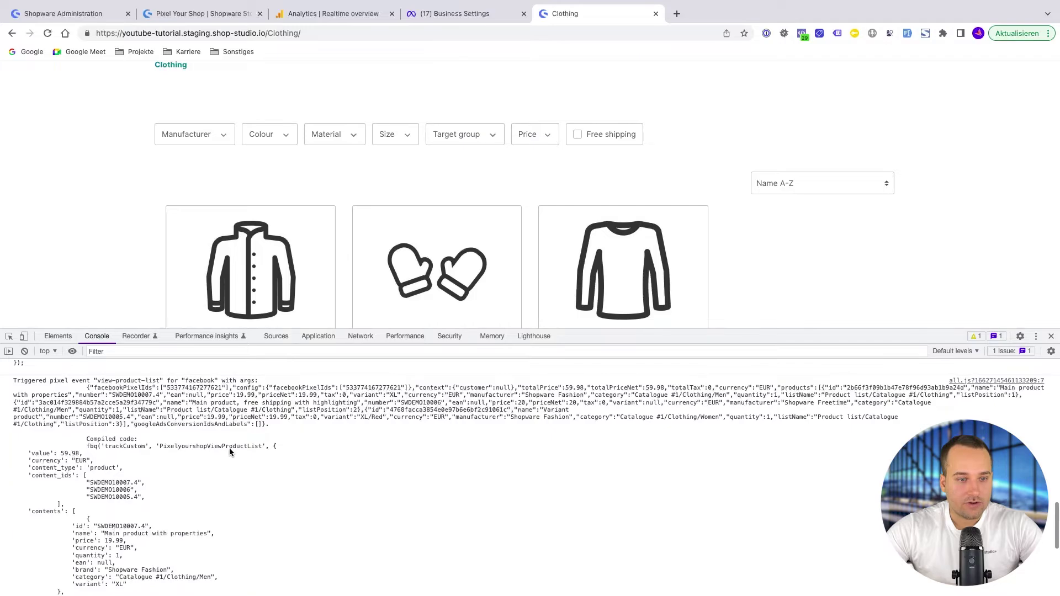
scroll(230, 463, "up", 2)
scroll(230, 463, "up", 10)
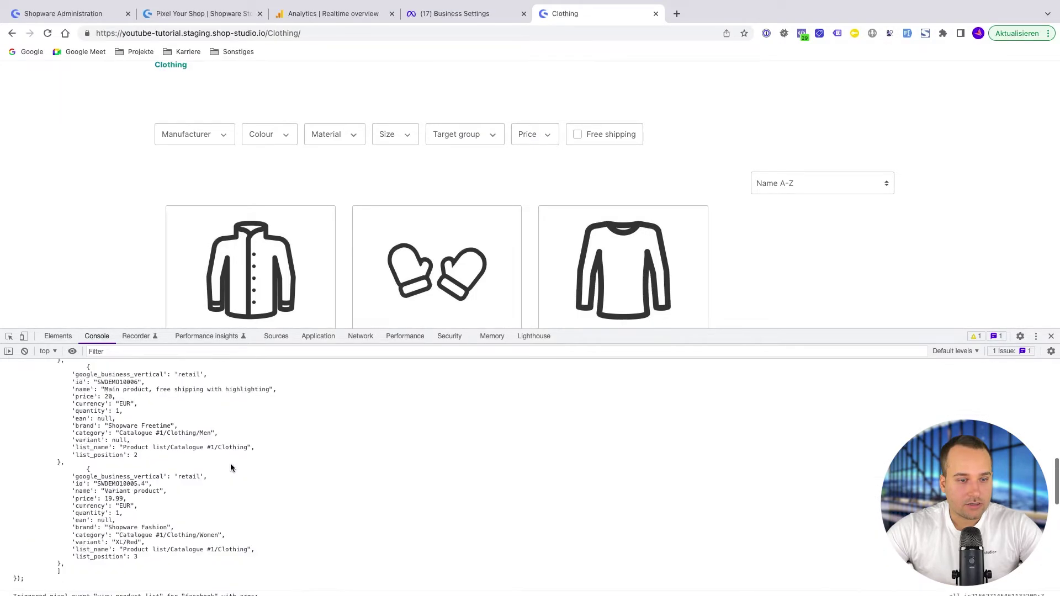
scroll(231, 466, "down", 1)
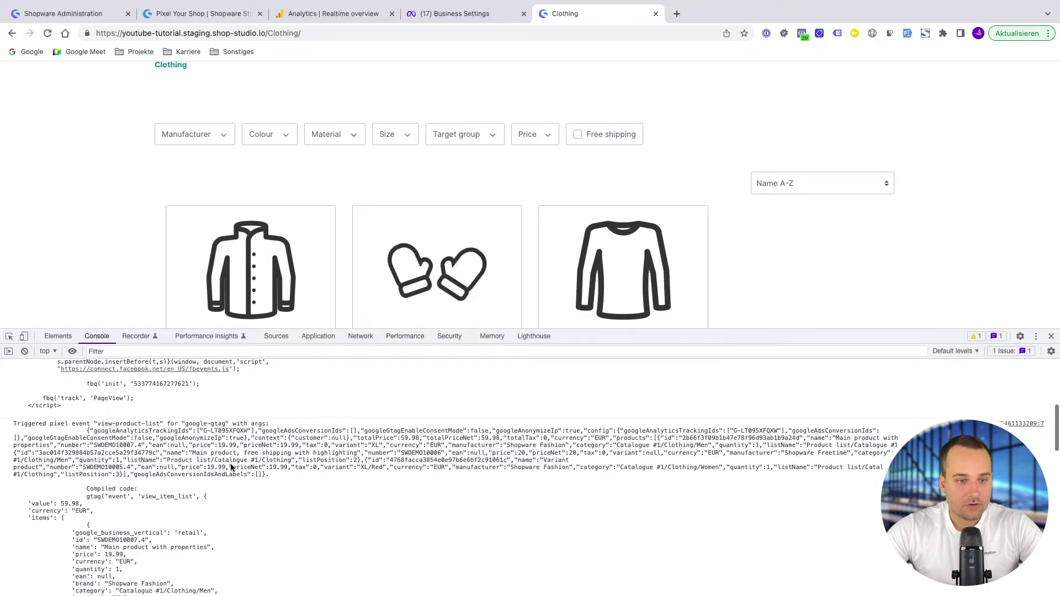
left_click_drag(192, 496, 147, 496)
Add "Main product with properties" to the shopping cart and check its add-to-cart tracking in the console and the Analytics Realtime overview
scroll(147, 267, "down", 5)
left_click(268, 274)
scroll(414, 460, "down", 10)
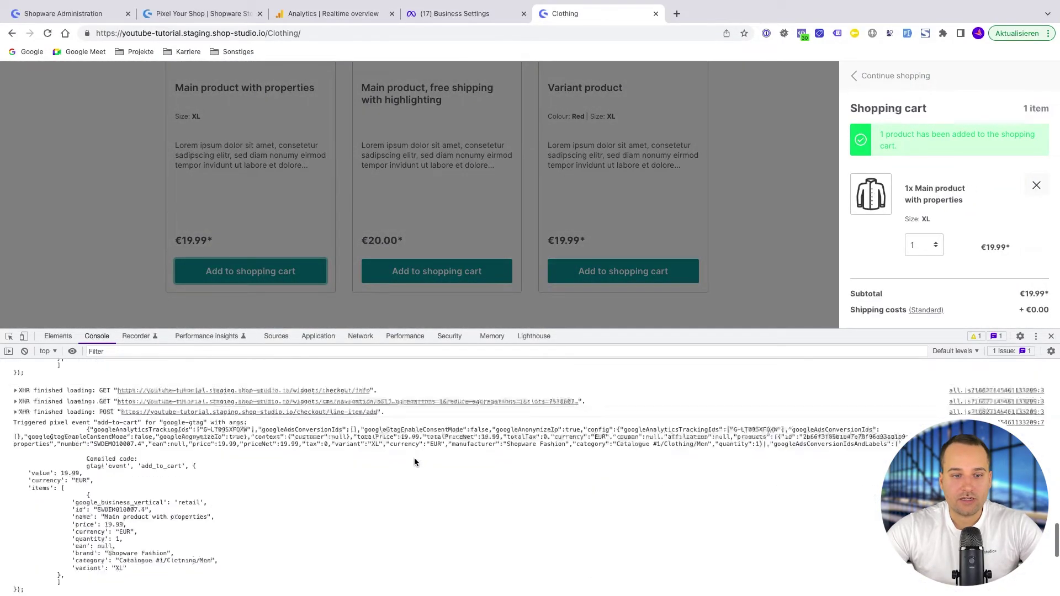
scroll(415, 462, "up", 4)
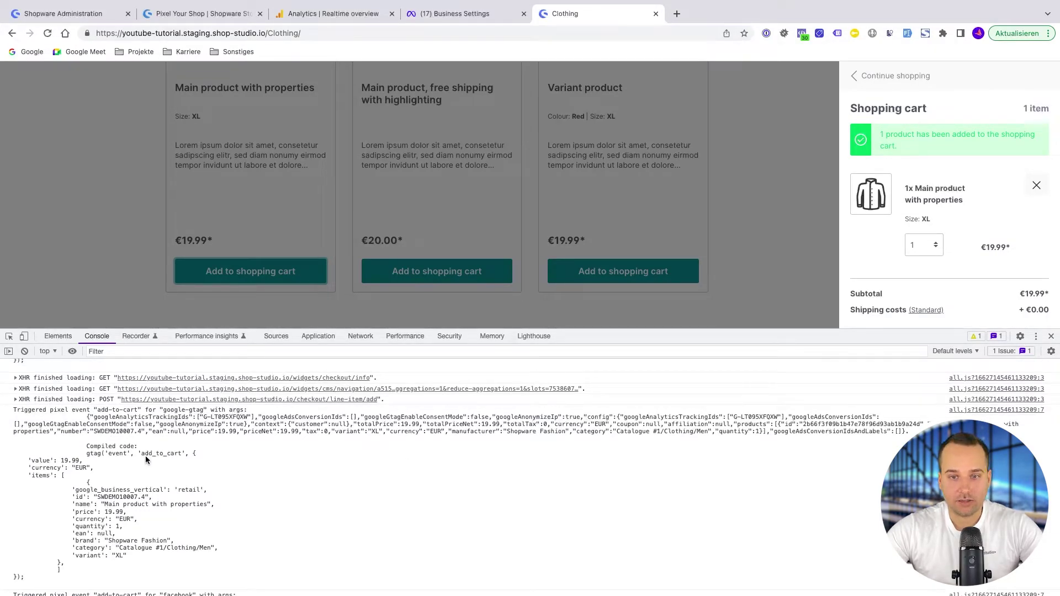
key("super+3")
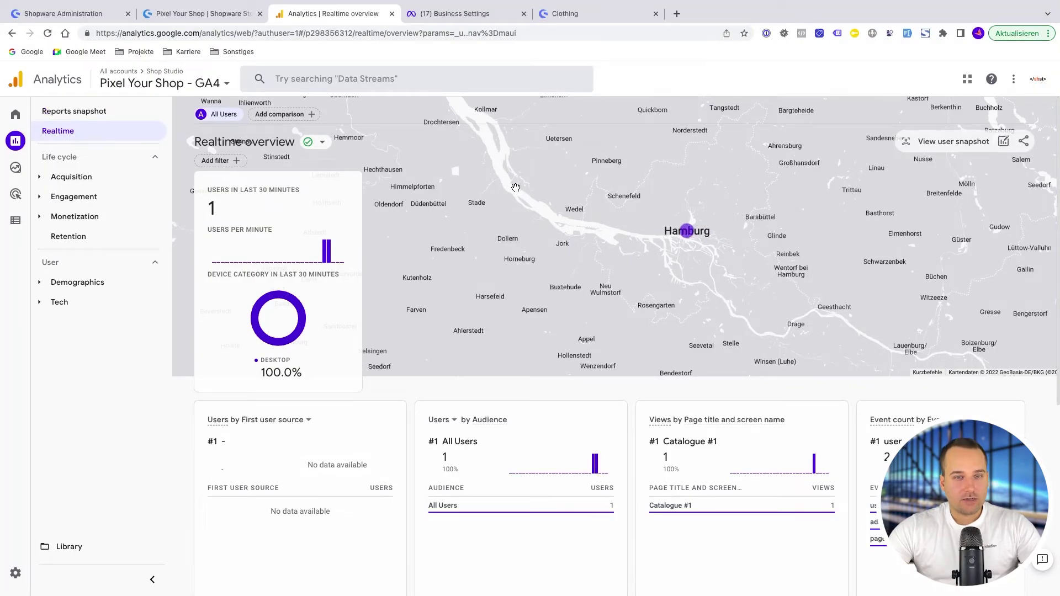
From Meta Business settings, open the Test events page of the "Shop Studio - Pixel Your Shop (for testing)" pixel in Events Manager
left_click(456, 20)
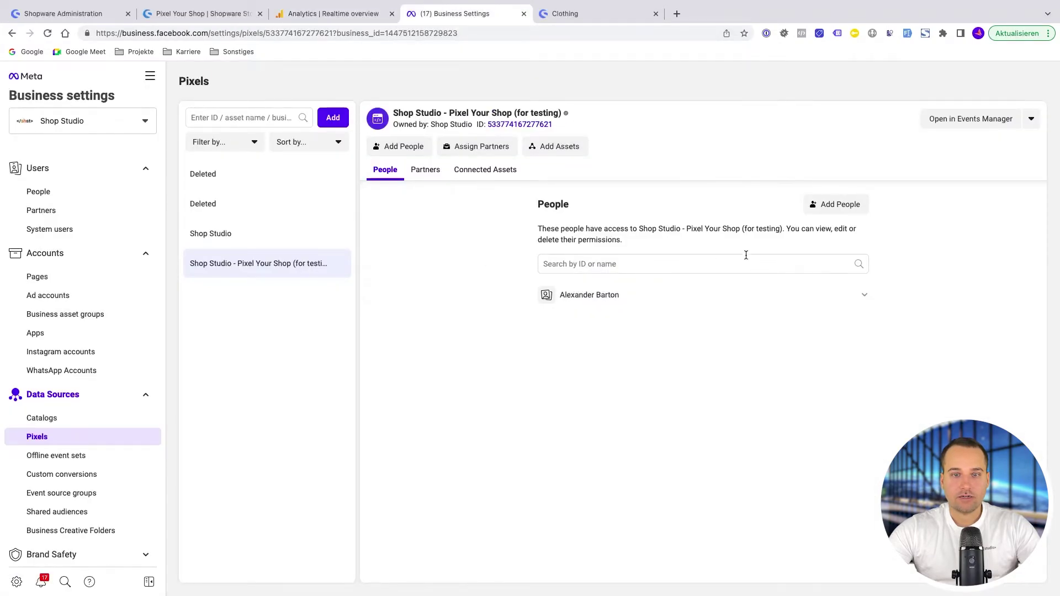
left_click(955, 119)
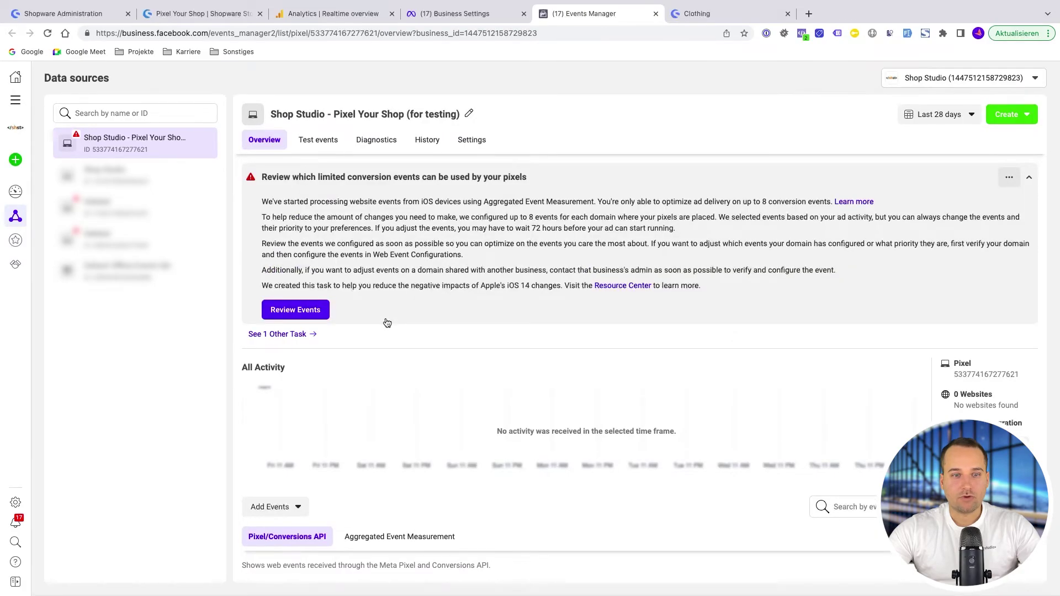
left_click(314, 144)
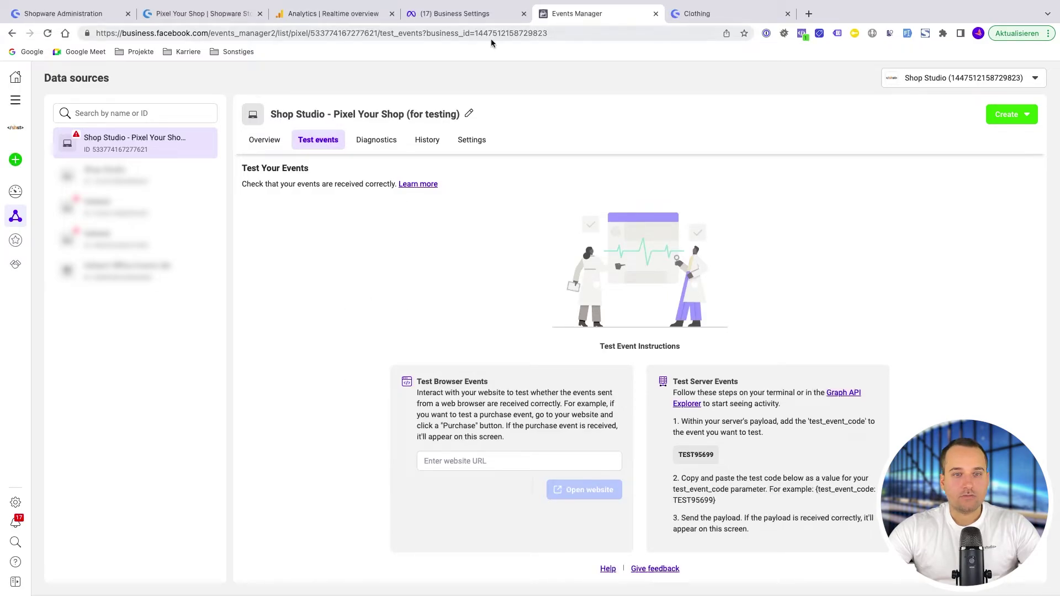
left_click(706, 17)
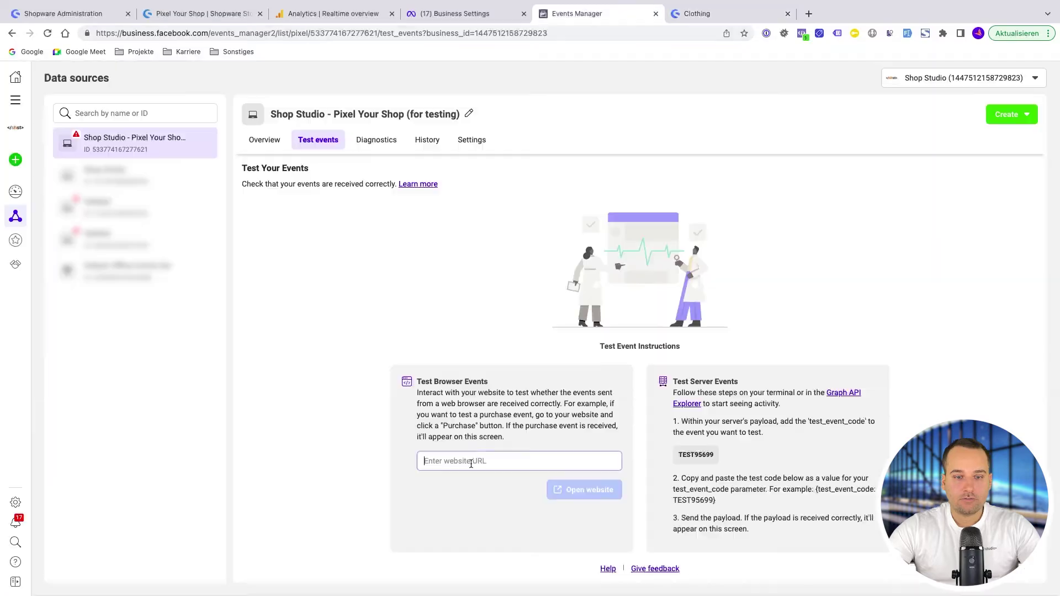
left_click(470, 460)
type("https://youtube-tutorial.staging.shop-studio.io/")
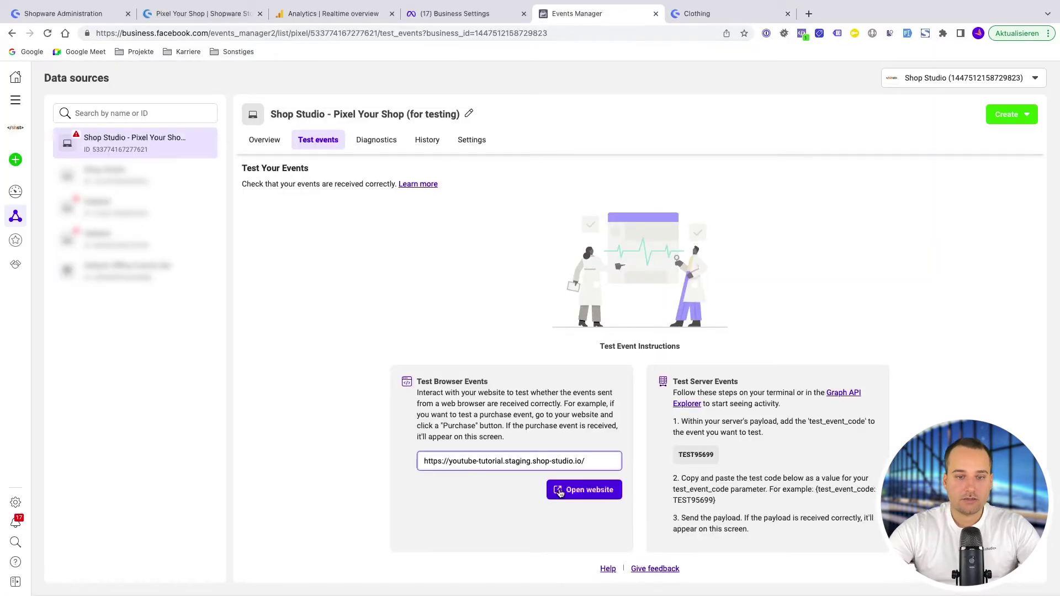
left_click(579, 490)
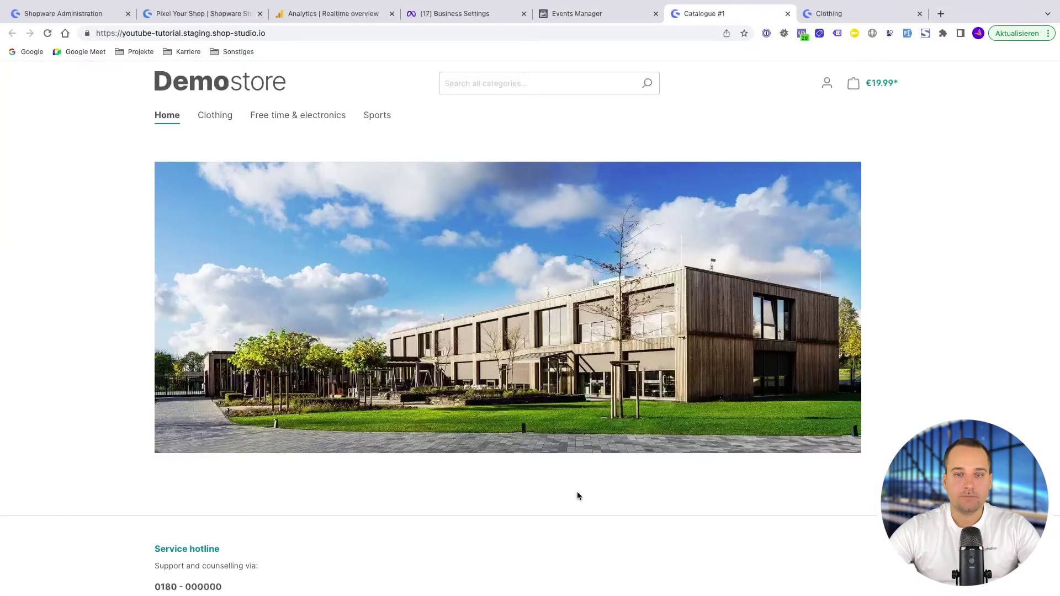
left_click(582, 20)
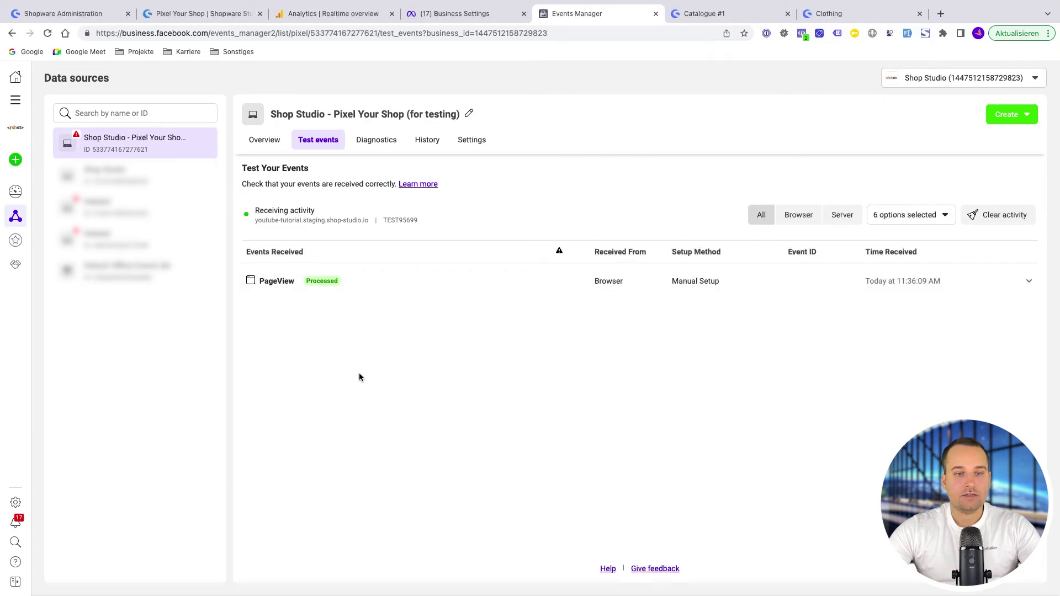
In the storefront opened for testing, go to the Clothing category and open the "Main product with properties" product page
left_click(694, 14)
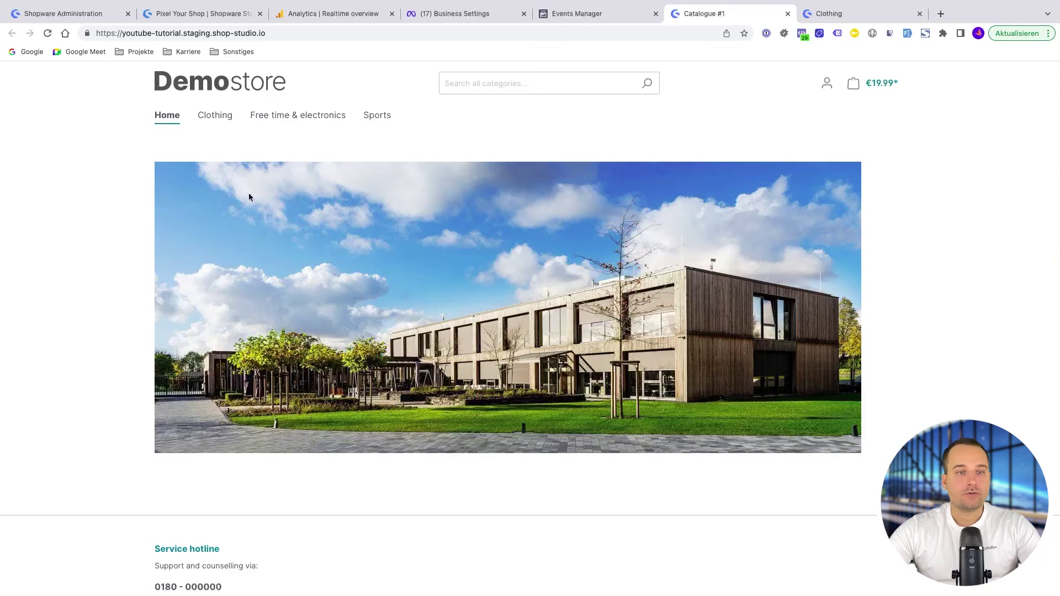
left_click(215, 116)
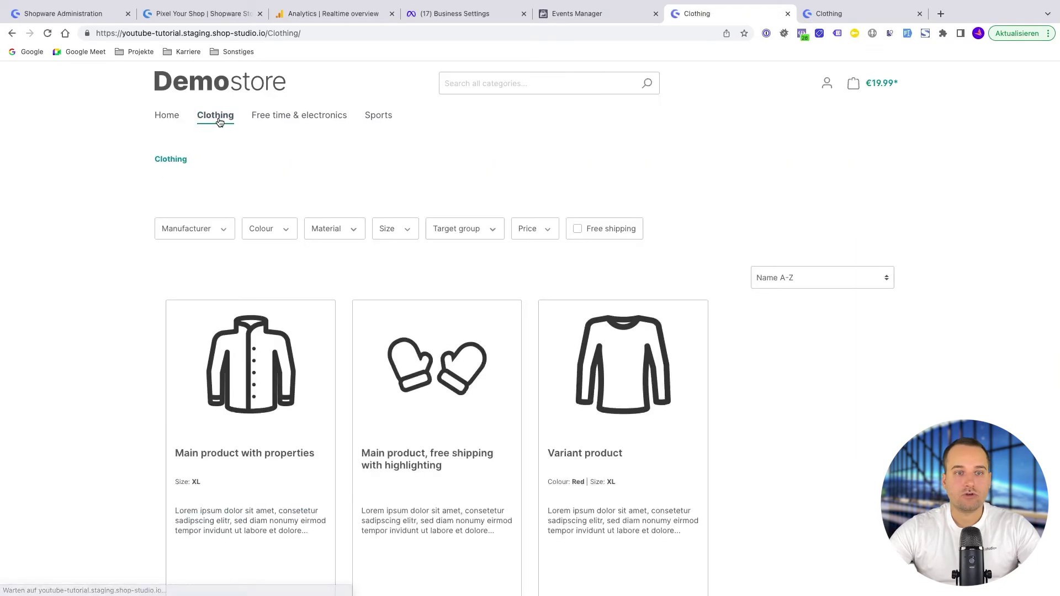
scroll(439, 316, "down", 3)
left_click(258, 258)
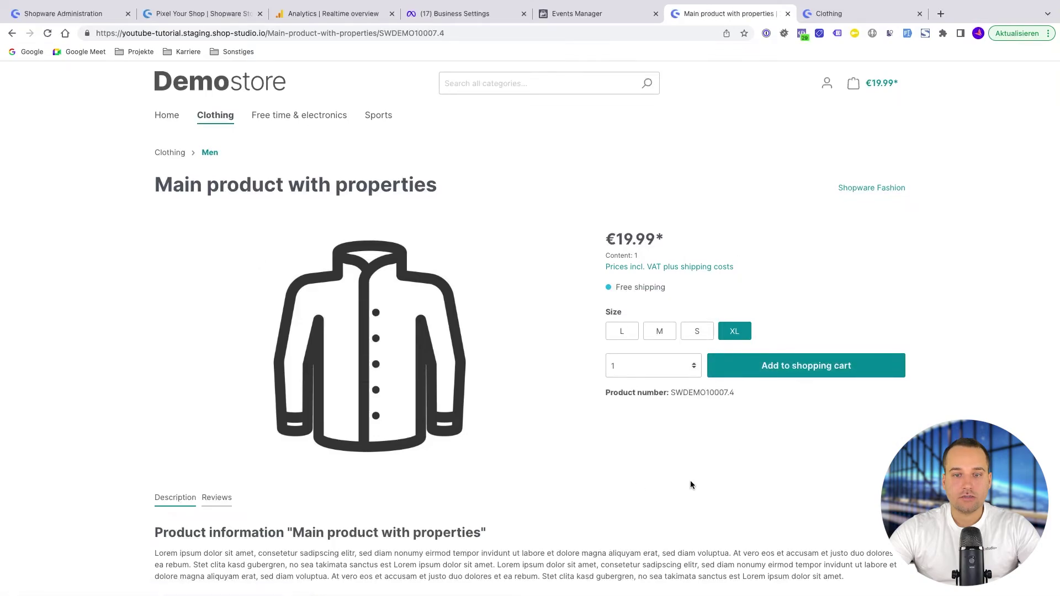
Add one XL item to the cart and proceed to checkout, checking the received test events in Events Manager
left_click(810, 365)
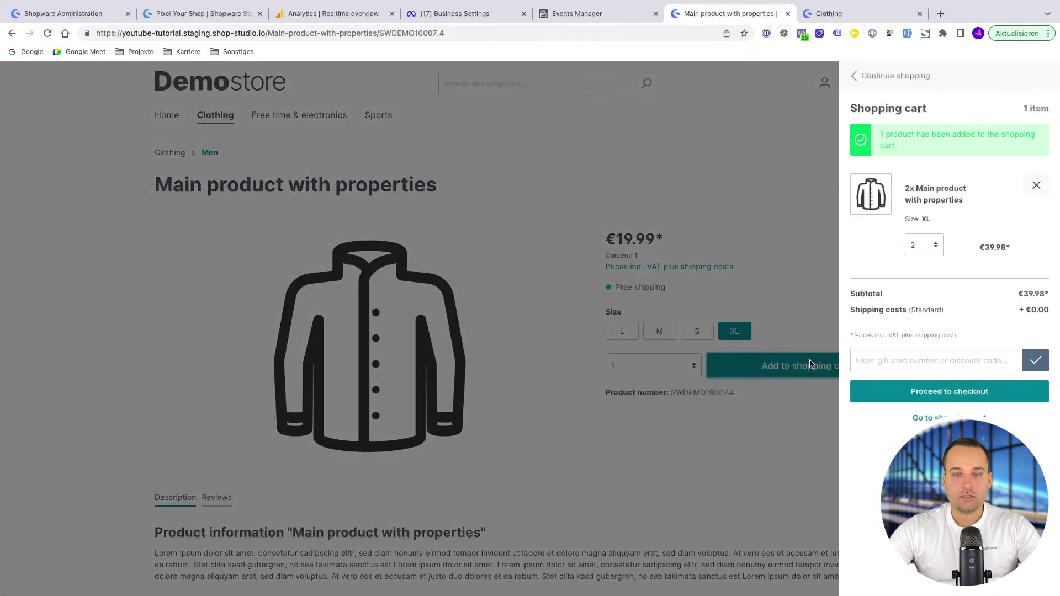
left_click(910, 393)
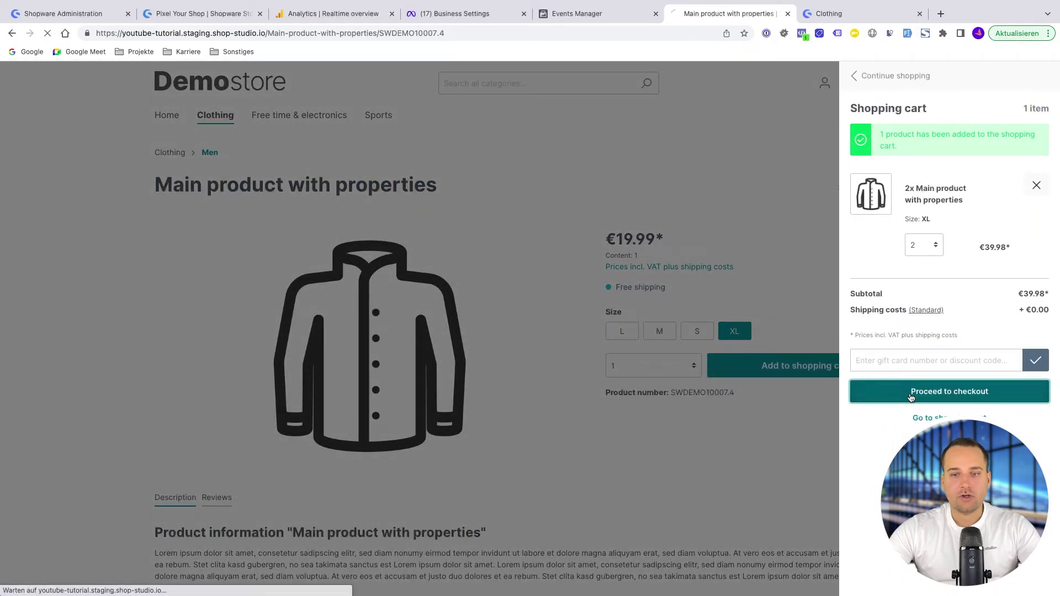
left_click(589, 16)
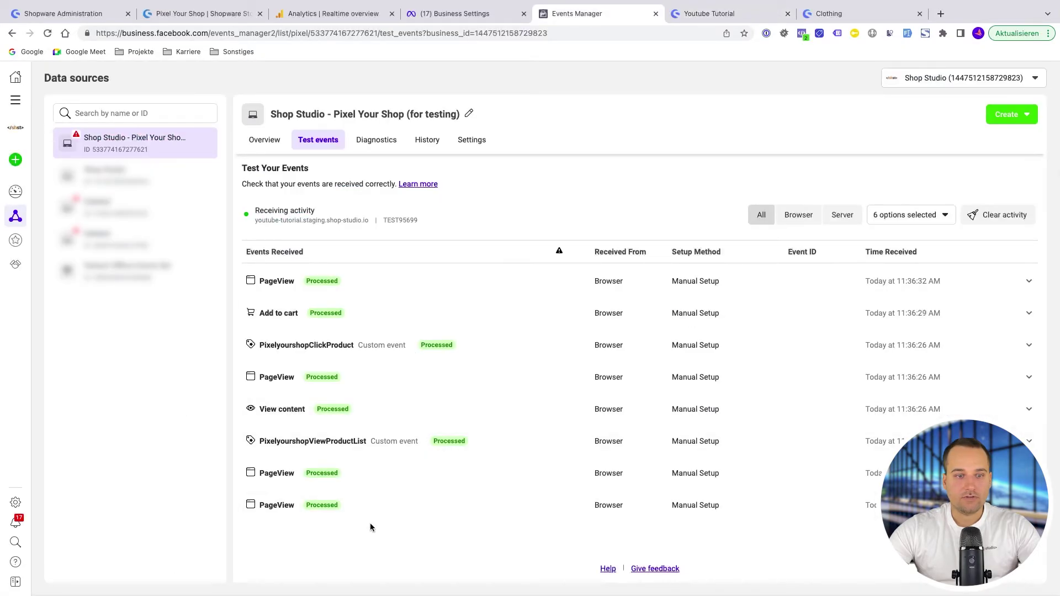